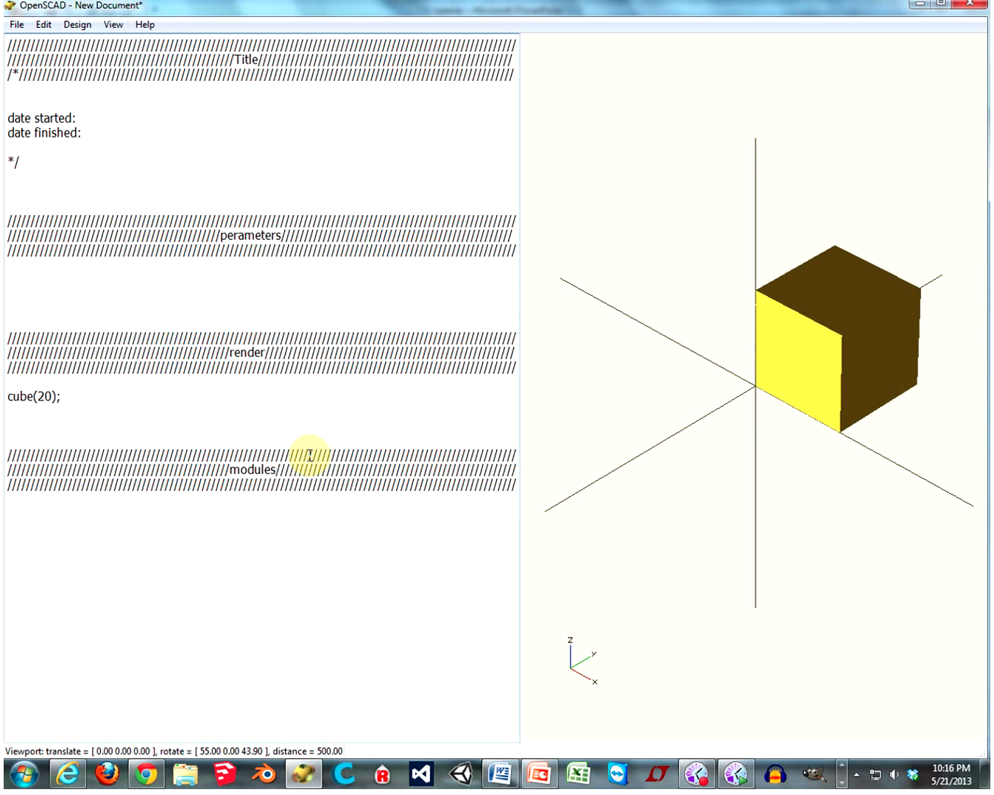
# Add cube(40); on a new line below cube(20); and preview both cubes.
pyautogui.moveTo(661, 399); pyautogui.dragTo(835, 398)
pyautogui.click(9, 397)
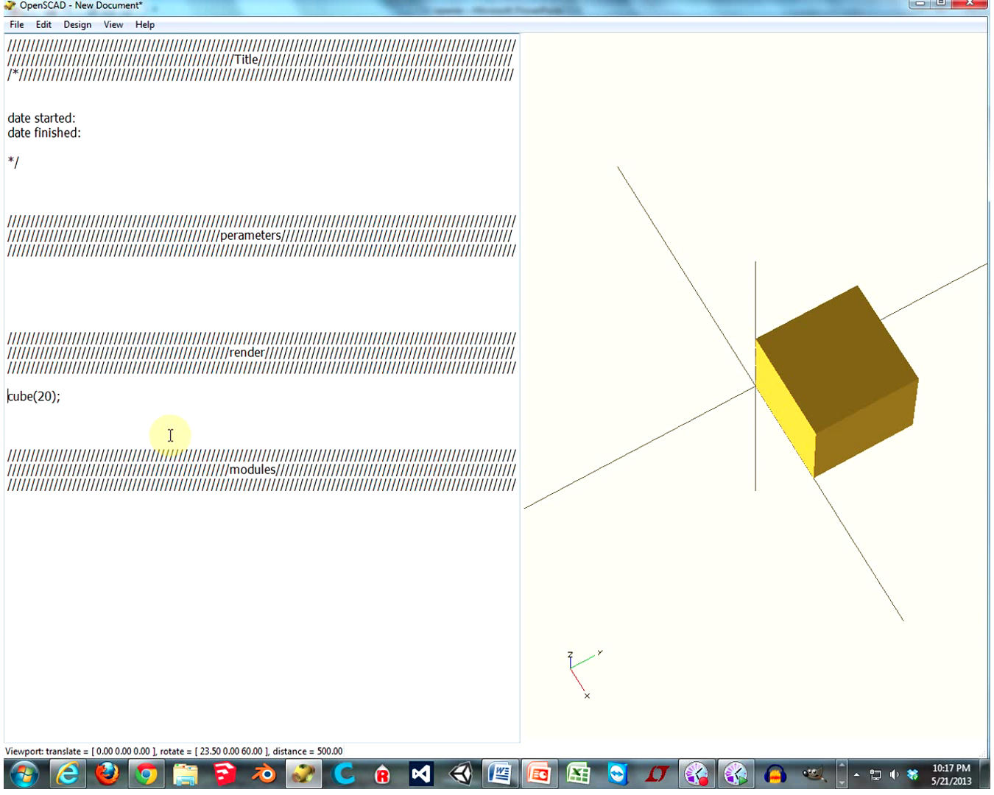
pyautogui.click(36, 420)
pyautogui.write('cube(40);')
pyautogui.press('F5')
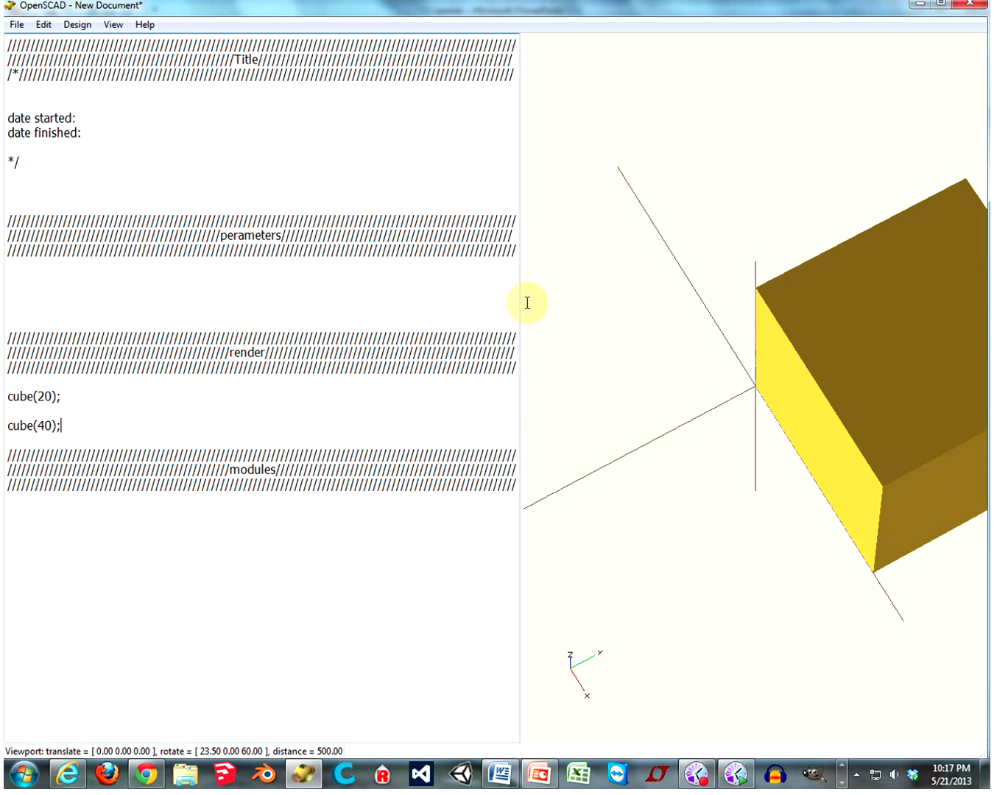
# Prefix cube(20); with the ! root modifier.
pyautogui.scroll(-5, 552, 305)
pyautogui.moveTo(761, 422); pyautogui.dragTo(751, 402)
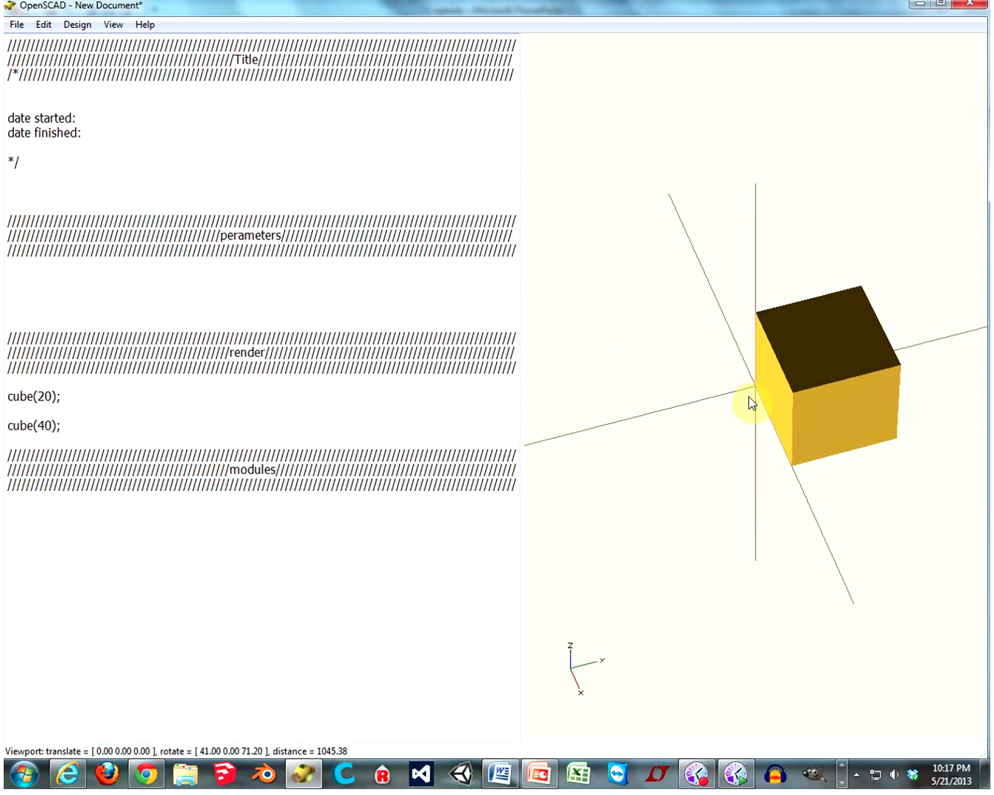
pyautogui.click(8, 400)
pyautogui.write('!')
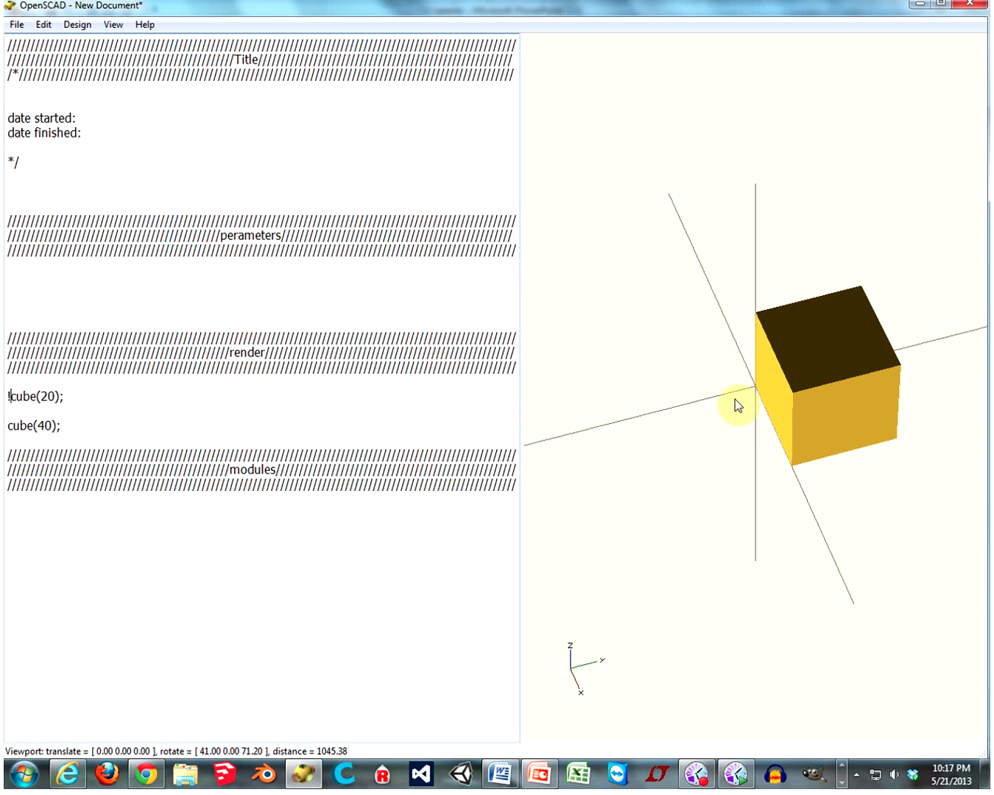
# Preview cube(20) alone under !, then delete the ! and preview both cubes.
pyautogui.press('F5')
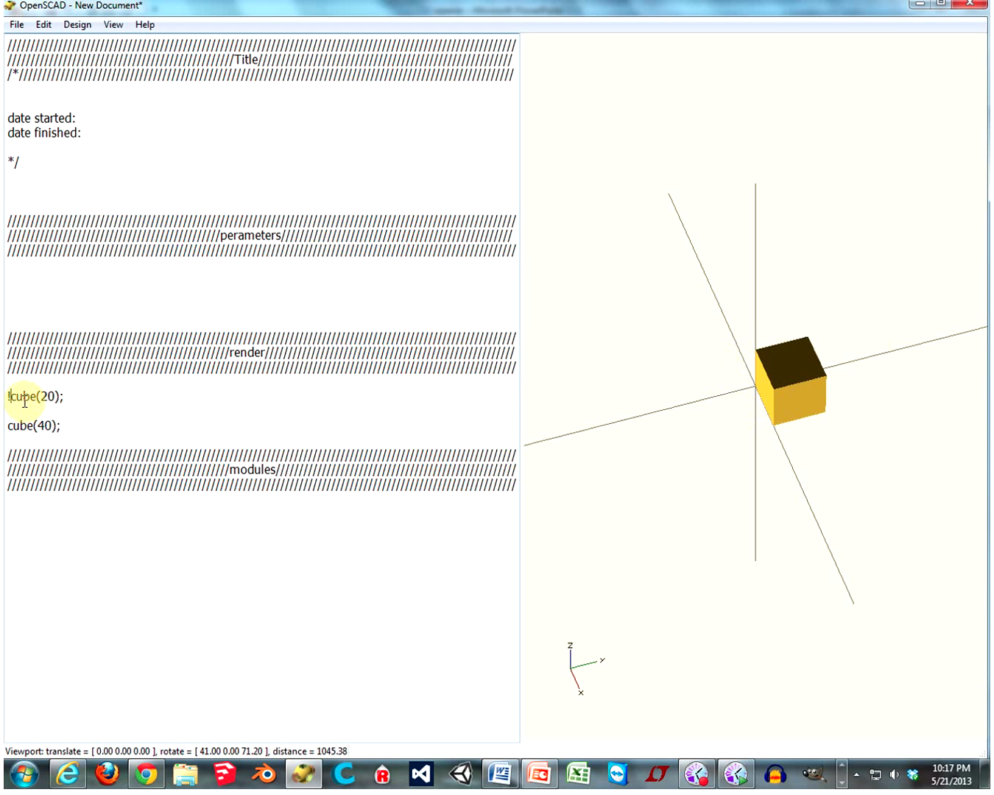
pyautogui.moveTo(9, 397); pyautogui.dragTo(60, 397)
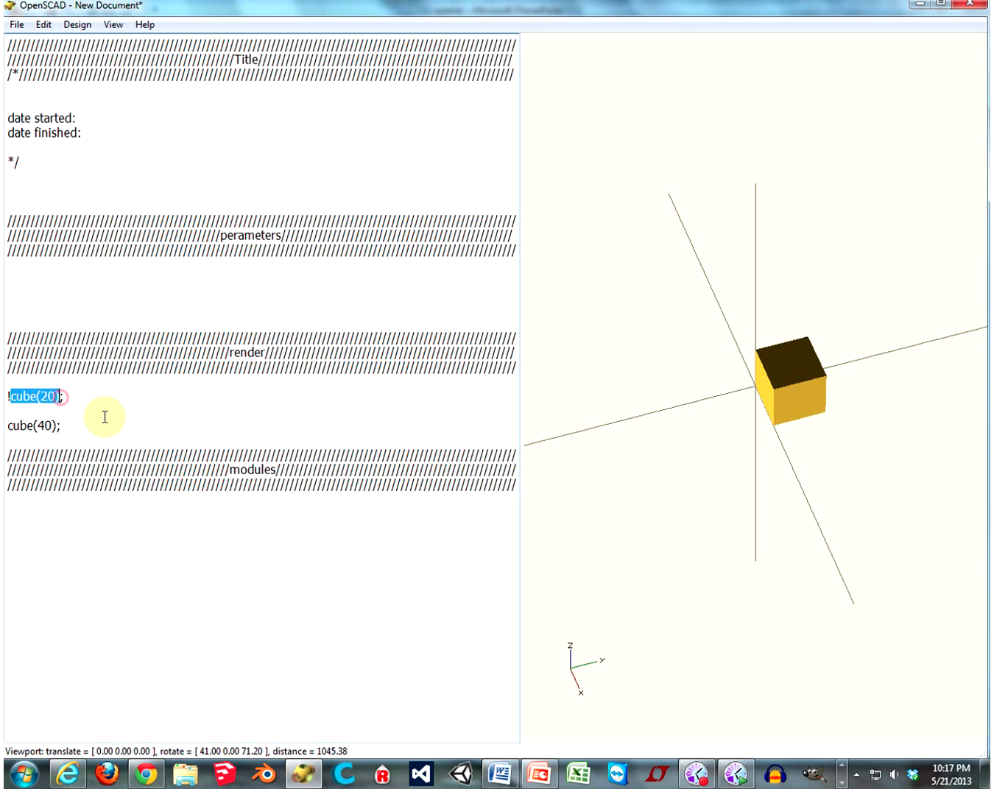
pyautogui.click(55, 401)
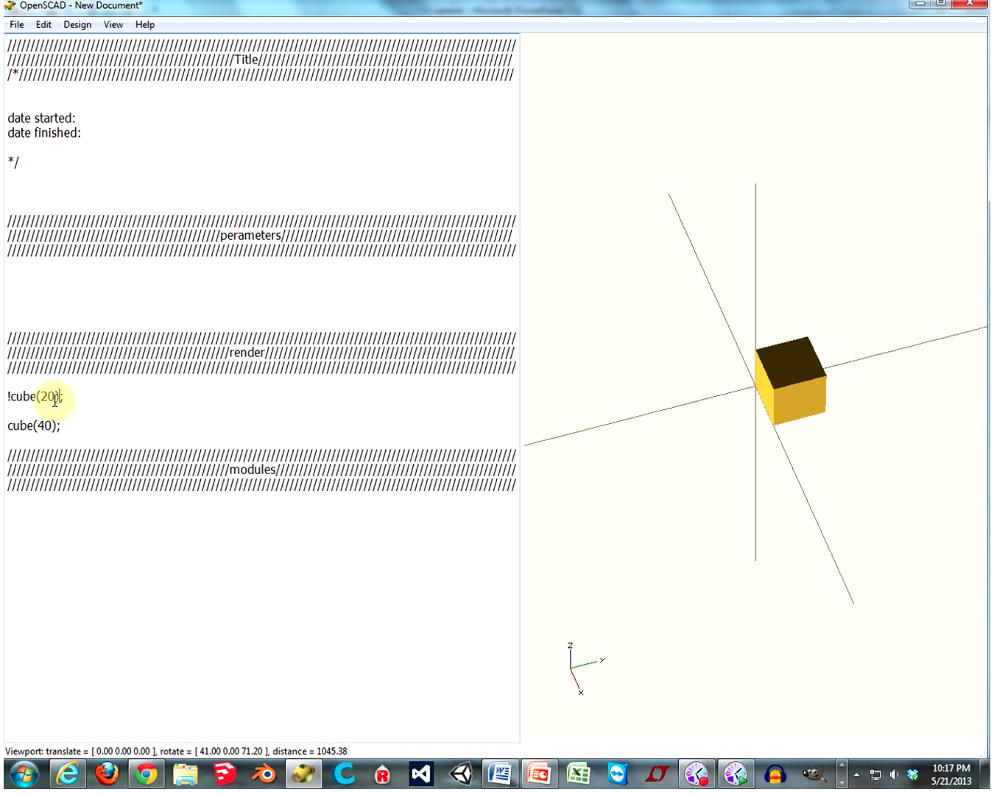
pyautogui.click(10, 397)
pyautogui.press('BackSpace')
pyautogui.press('F5')
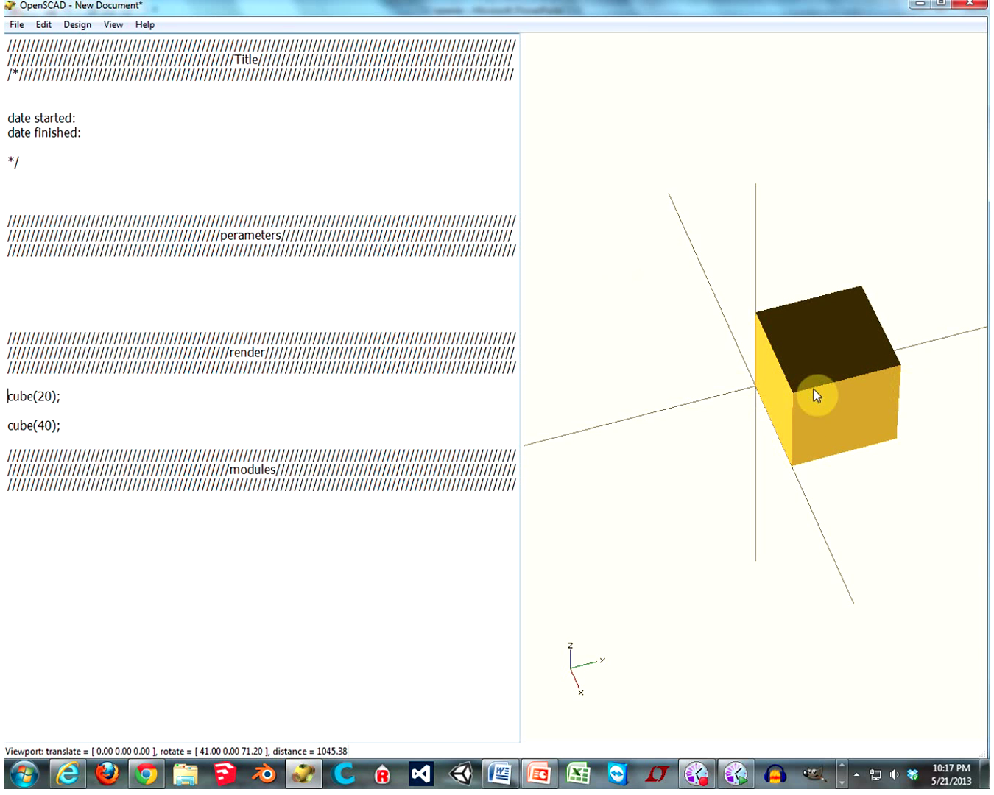
# Preview cube(40) disabled with *, then remove the * and select its cube keyword.
pyautogui.moveTo(841, 420); pyautogui.dragTo(792, 415)
pyautogui.moveTo(620, 368); pyautogui.dragTo(800, 362)
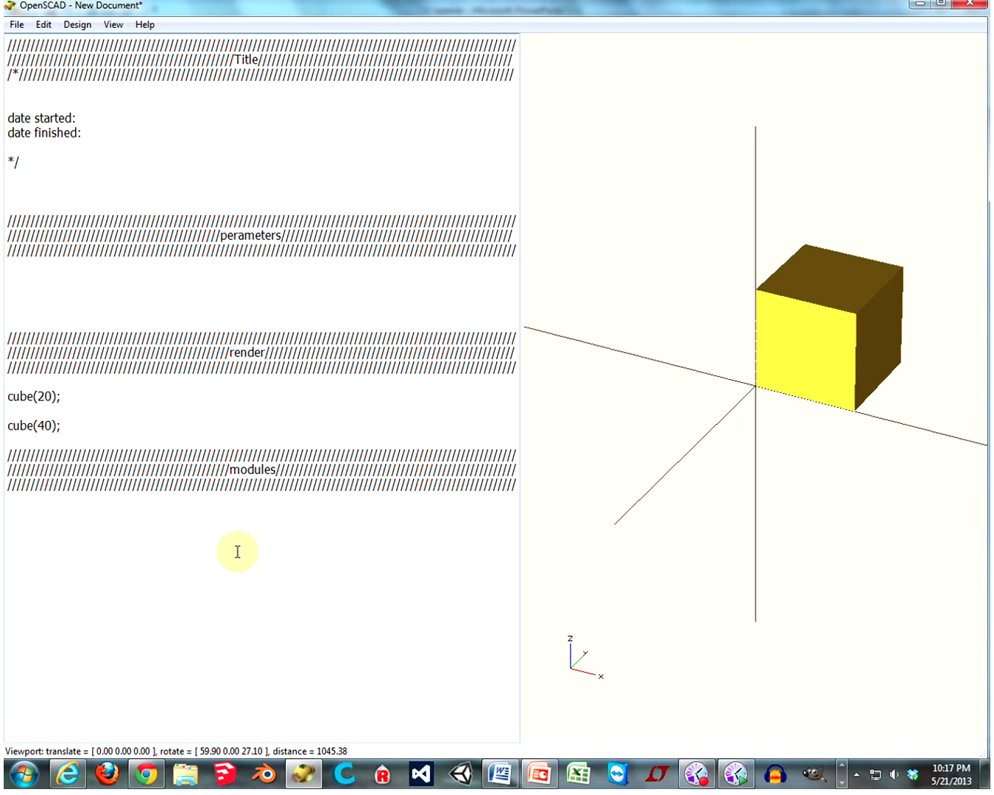
pyautogui.write('*')
pyautogui.press('F5')
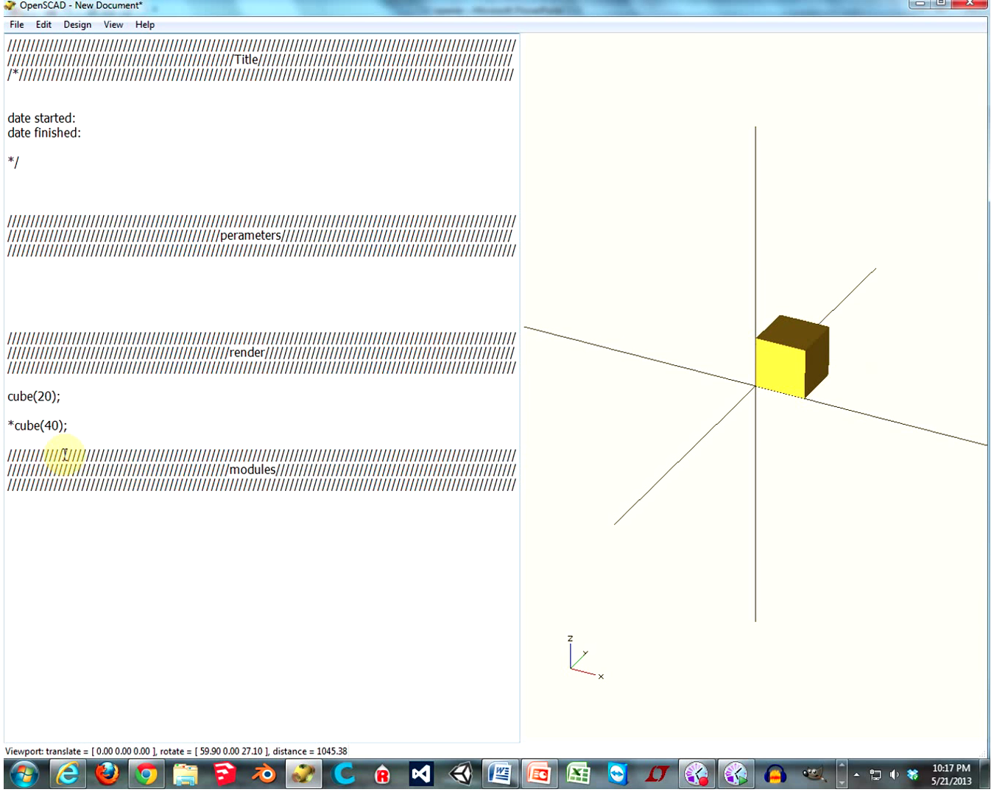
pyautogui.press('BackSpace')
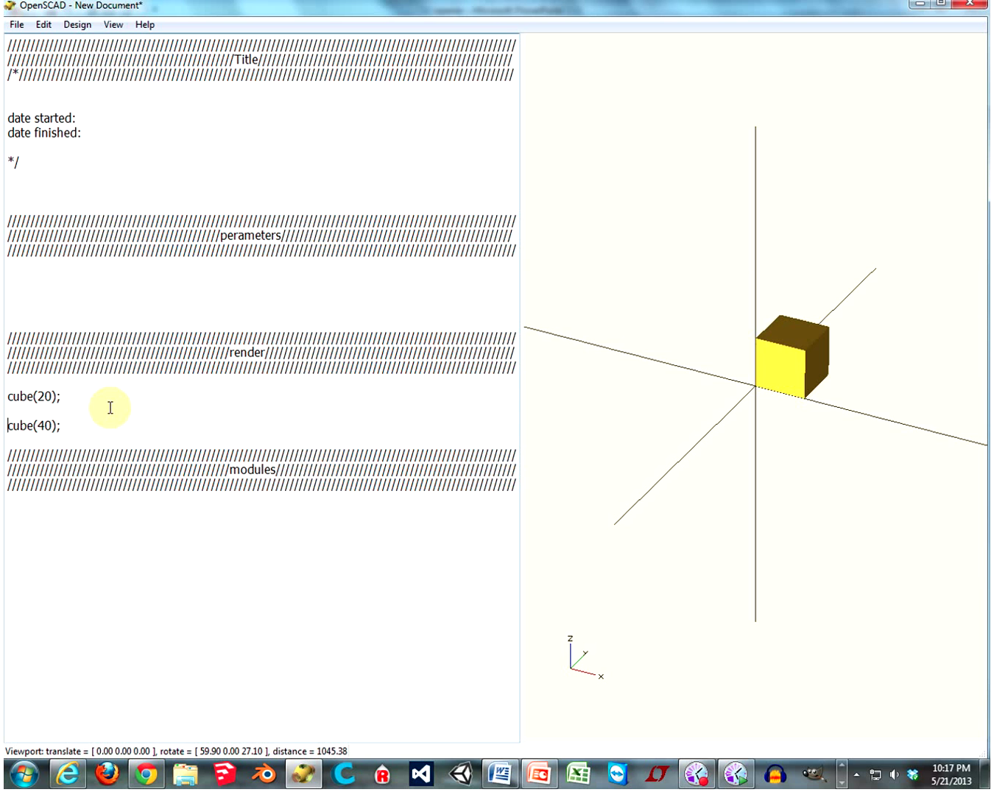
pyautogui.press('F5')
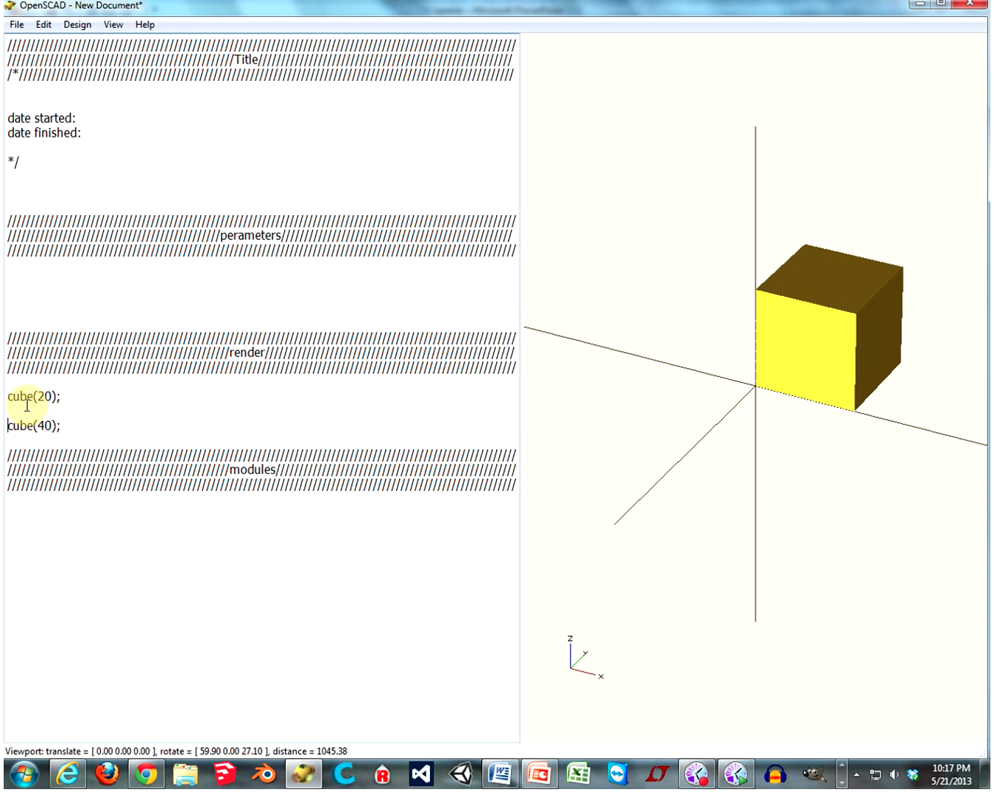
pyautogui.click(51, 413)
pyautogui.moveTo(32, 431); pyautogui.dragTo(7, 431)
# Change cube(40) to cylinder with the values 30,20,0 and preview it.
pyautogui.write('cylinde')
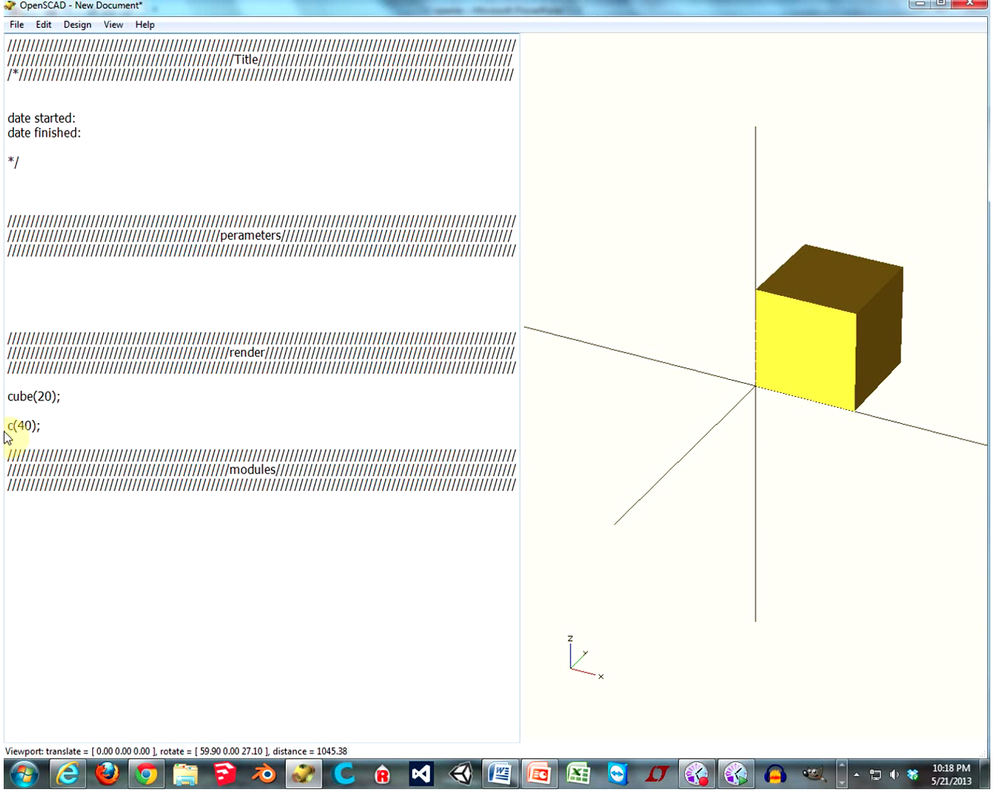
pyautogui.write('r')
pyautogui.doubleClick(61, 426)
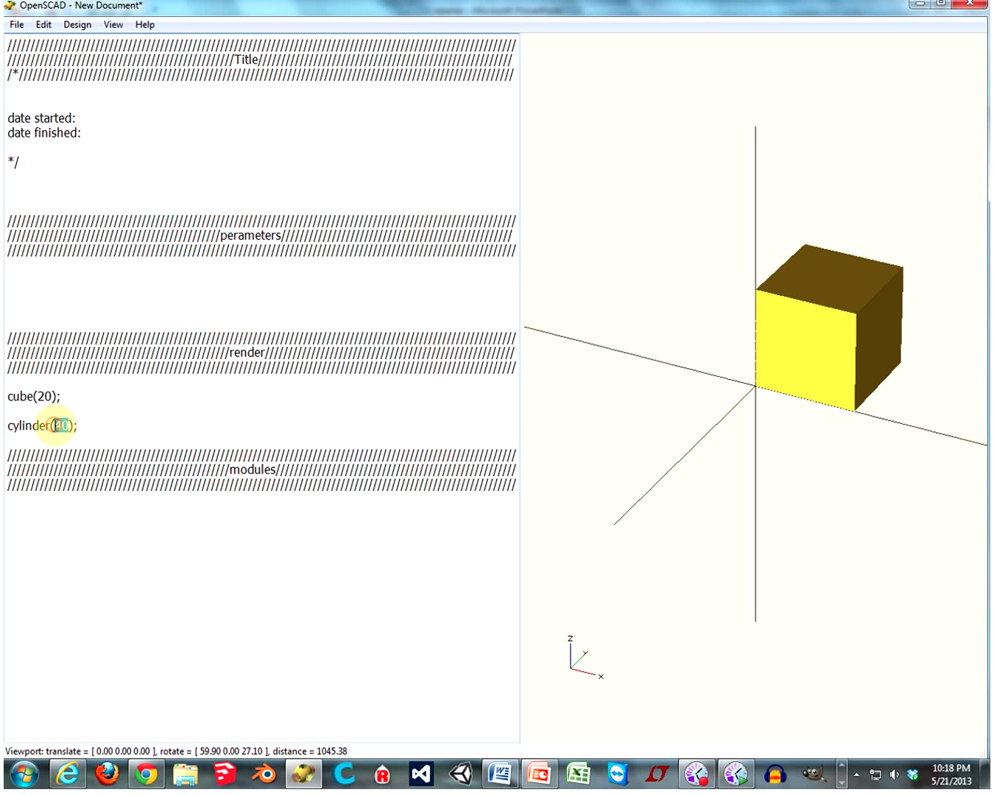
pyautogui.press('BackSpace')
pyautogui.write('30,20,0')
pyautogui.press('F5')
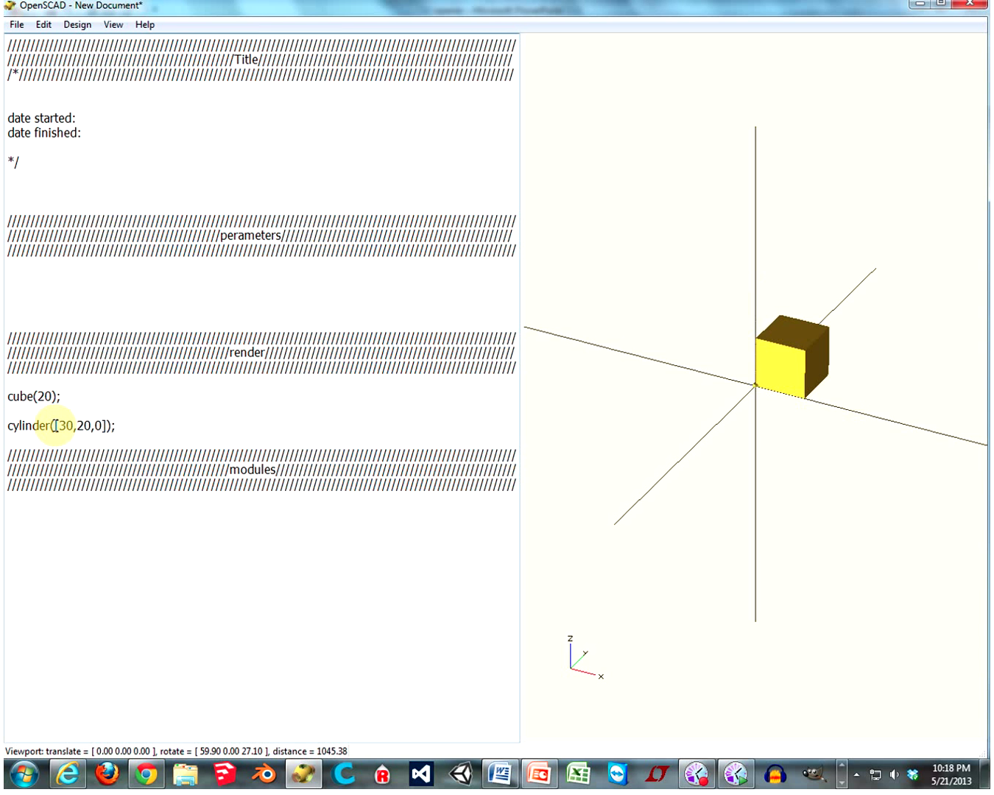
pyautogui.moveTo(699, 384); pyautogui.dragTo(748, 377)
pyautogui.scroll(10, 802, 417)
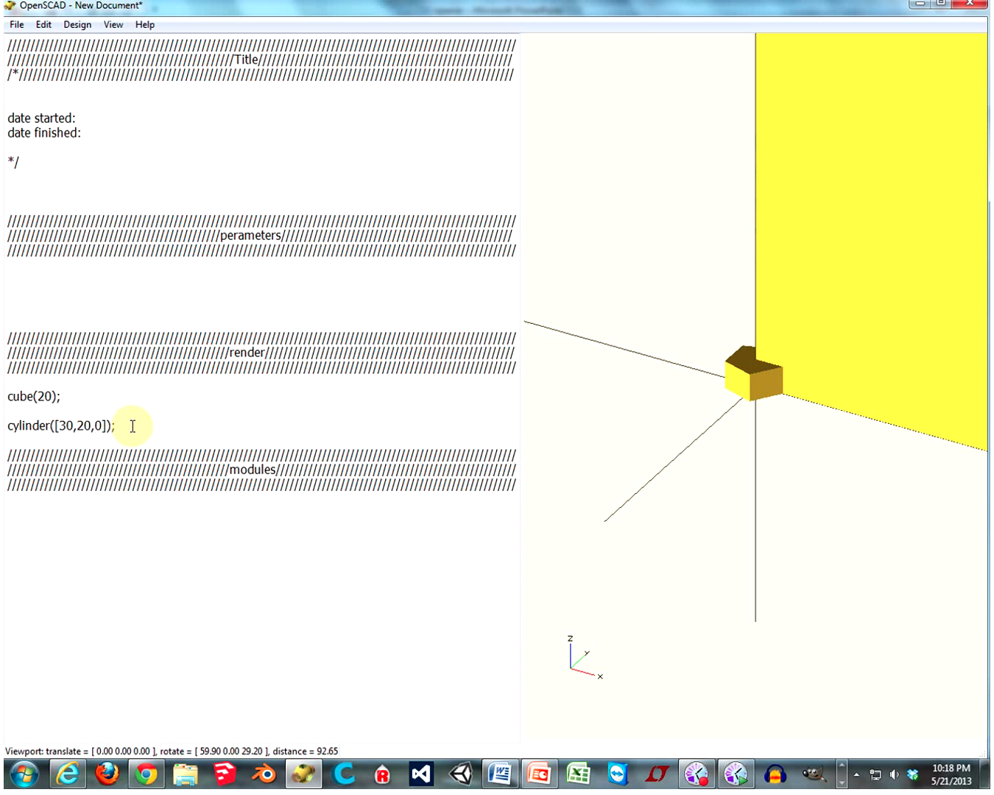
# Remove the square brackets so the line reads cylinder(30,20,0); and preview the cone.
pyautogui.click(60, 426)
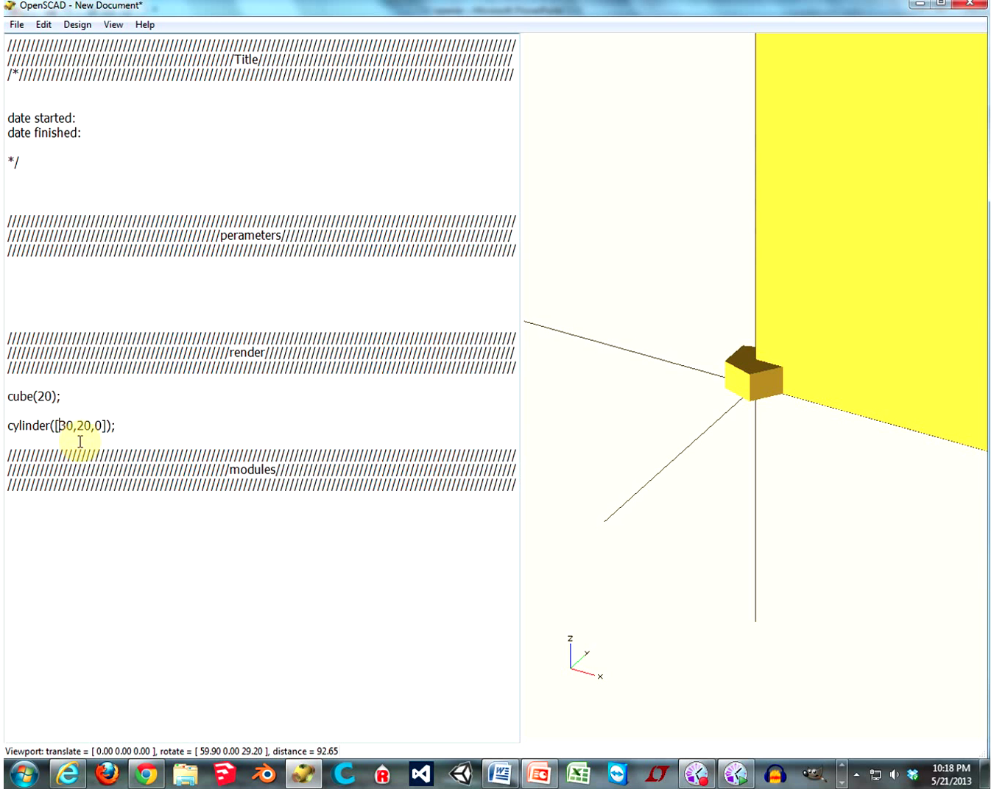
pyautogui.press('BackSpace')
pyautogui.click(95, 426)
pyautogui.press('BackSpace')
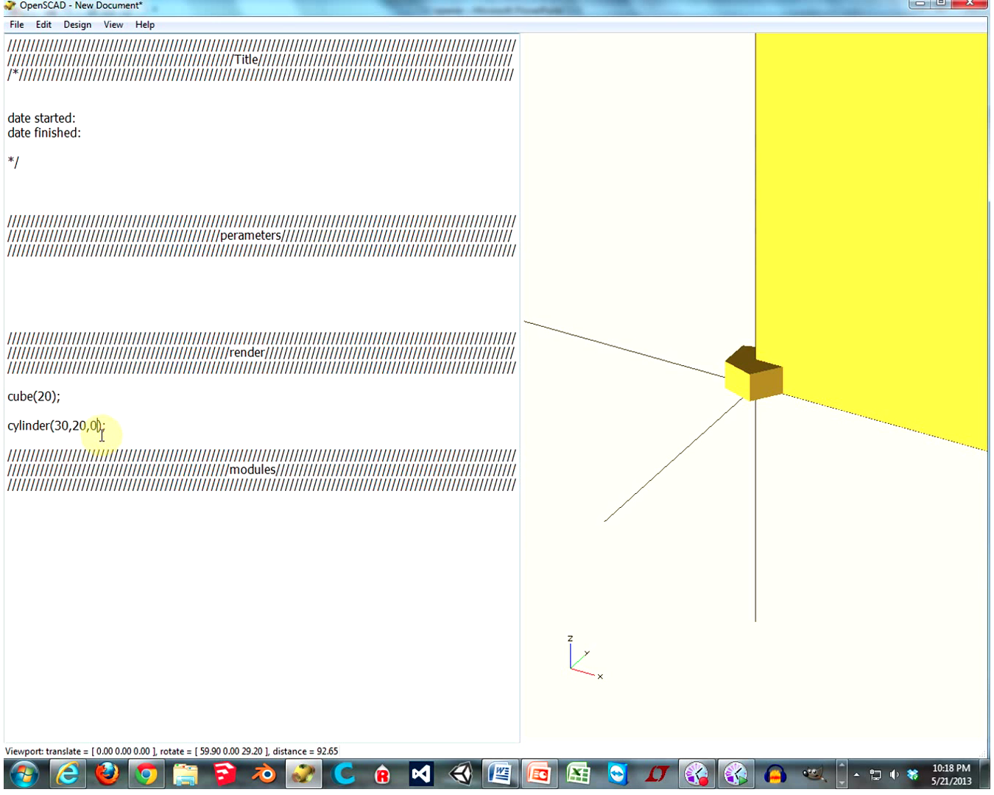
pyautogui.press('F5')
pyautogui.scroll(-4, 576, 445)
pyautogui.scroll(-5, 602, 428)
pyautogui.moveTo(693, 411); pyautogui.dragTo(681, 406)
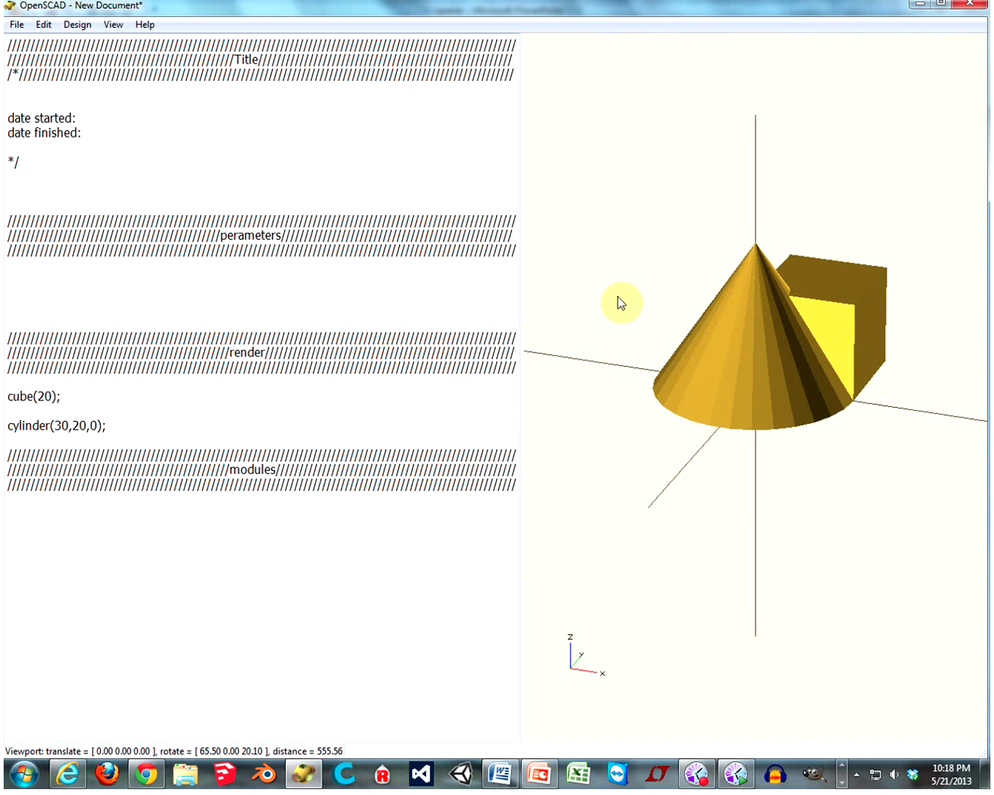
pyautogui.moveTo(742, 307); pyautogui.dragTo(676, 338)
pyautogui.click(8, 397)
# Preview cube(20) with * (cone only), then with ! (cube only).
pyautogui.write('*')
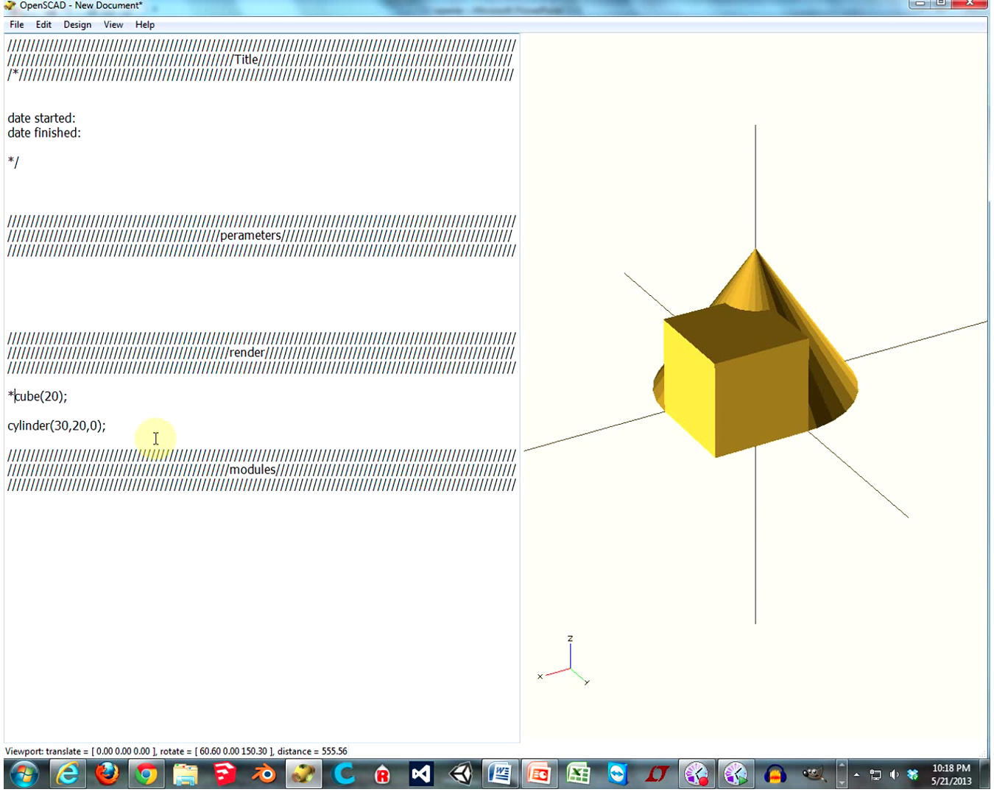
pyautogui.press('F5')
pyautogui.moveTo(786, 333); pyautogui.dragTo(789, 357)
pyautogui.doubleClick(11, 397)
pyautogui.write('!')
pyautogui.press('F5')
pyautogui.moveTo(841, 442)
pyautogui.mouseDown()
pyautogui.moveTo(884, 434)
pyautogui.moveTo(832, 428)
pyautogui.mouseUp()
# Remove the modifier from cube(20) and preview both the cube and cone.
pyautogui.click(8, 396)
pyautogui.press('BackSpace')
pyautogui.press('Delete')
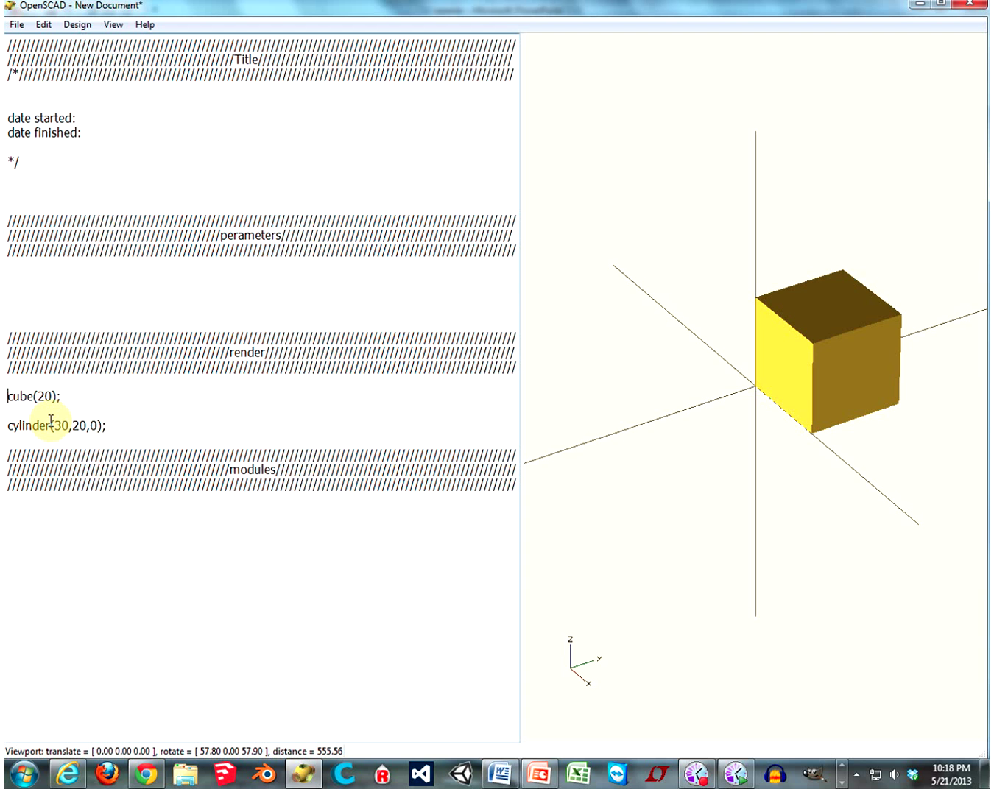
pyautogui.press('F5')
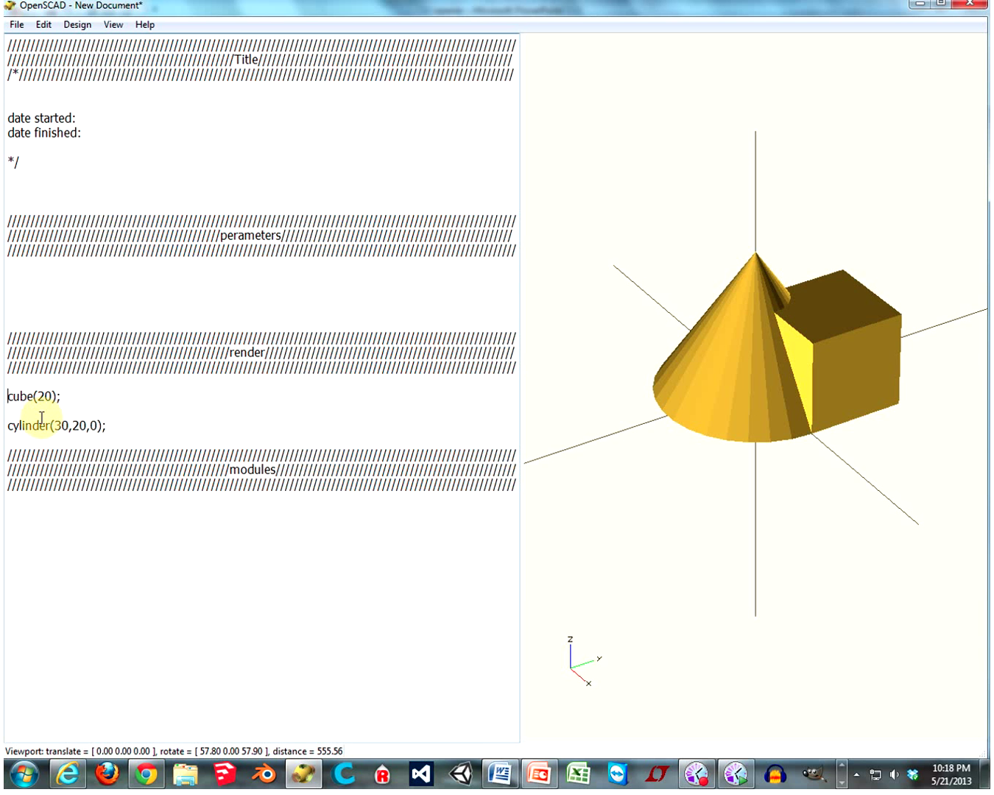
# Prefix cube(20) with % to preview it as a transparent background object.
pyautogui.write('%')
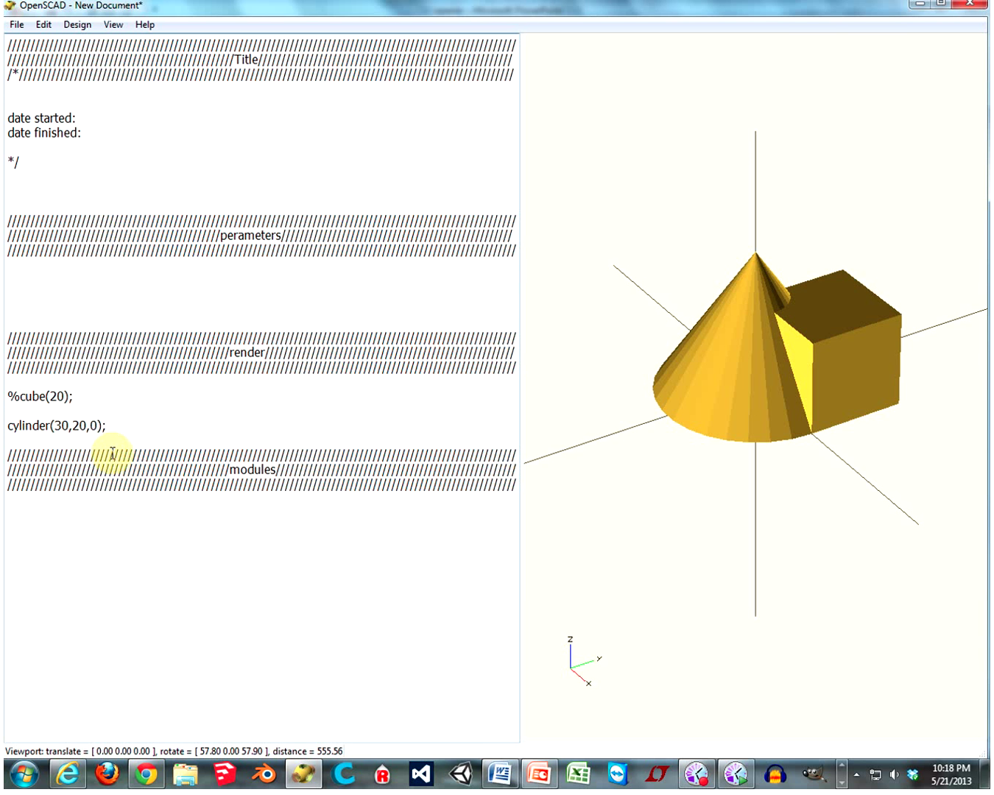
pyautogui.press('F5')
pyautogui.moveTo(840, 358)
pyautogui.mouseDown()
pyautogui.moveTo(802, 370)
pyautogui.moveTo(816, 402)
pyautogui.moveTo(829, 363)
pyautogui.mouseUp()
pyautogui.moveTo(785, 330); pyautogui.dragTo(843, 349)
pyautogui.moveTo(777, 323)
pyautogui.mouseDown()
pyautogui.moveTo(815, 364)
pyautogui.moveTo(779, 362)
pyautogui.moveTo(694, 322)
pyautogui.moveTo(771, 340)
pyautogui.mouseUp()
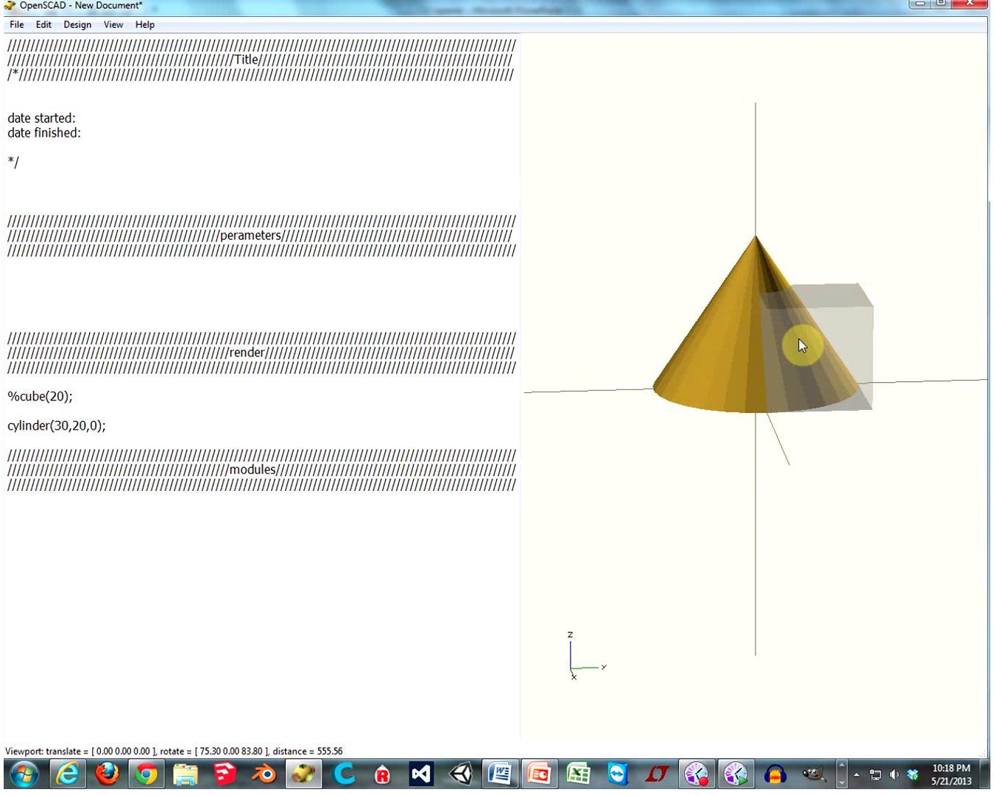
pyautogui.moveTo(795, 372)
pyautogui.mouseDown()
pyautogui.moveTo(679, 419)
pyautogui.moveTo(773, 420)
pyautogui.moveTo(789, 410)
pyautogui.moveTo(781, 378)
pyautogui.moveTo(806, 361)
pyautogui.moveTo(763, 360)
pyautogui.moveTo(775, 382)
pyautogui.moveTo(804, 394)
pyautogui.mouseUp()
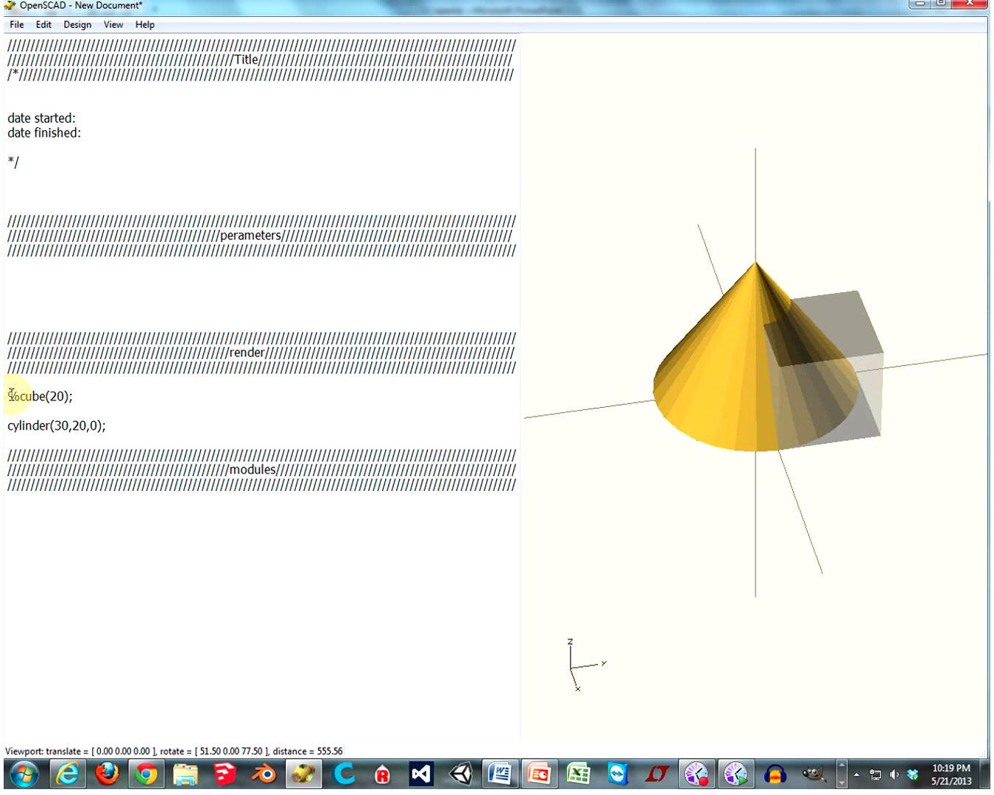
pyautogui.moveTo(22, 396); pyautogui.dragTo(10, 396)
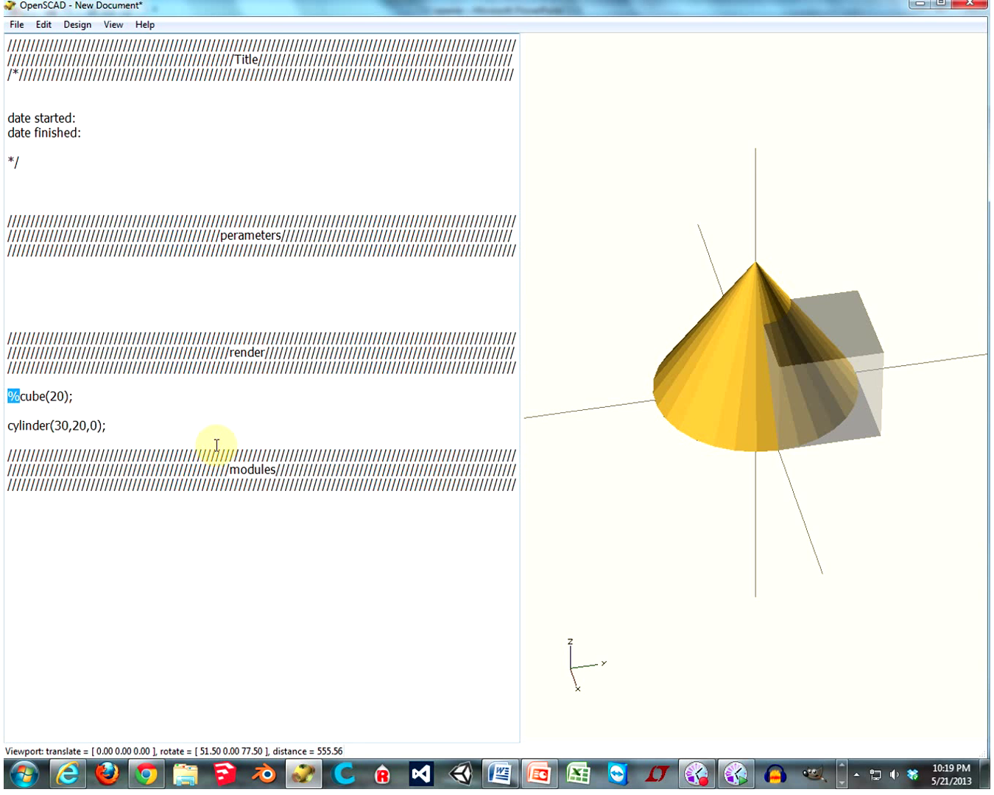
# Replace the % with # and preview cube(20) highlighted.
pyautogui.write('#')
pyautogui.press('F5')
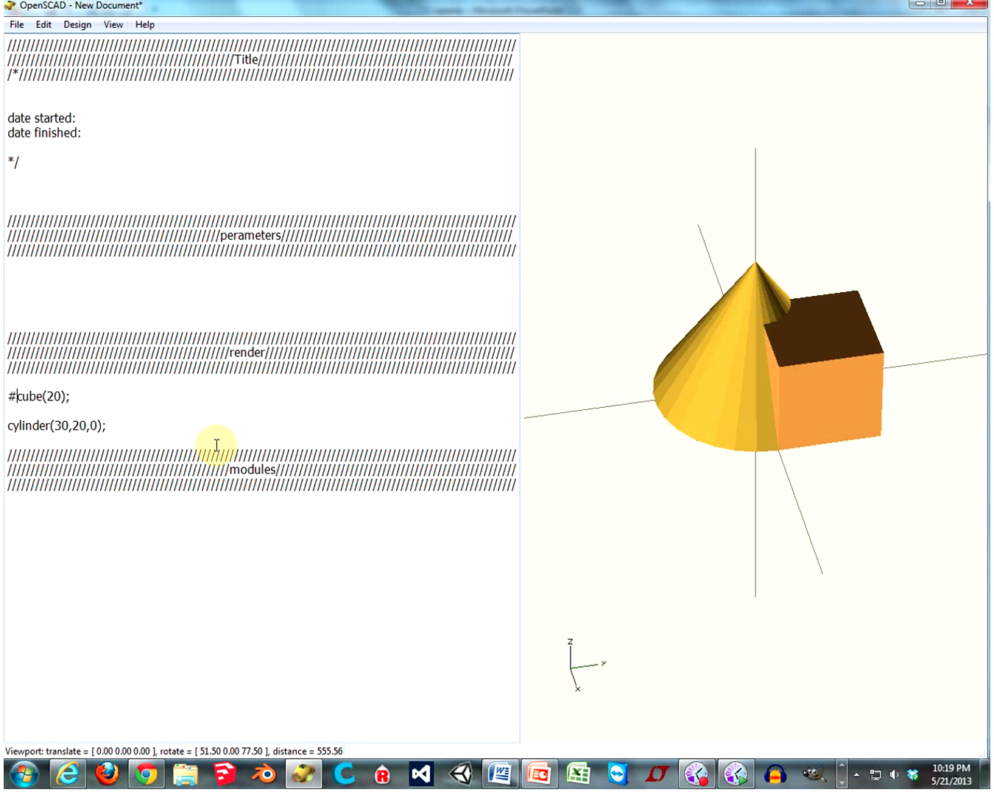
pyautogui.moveTo(780, 423); pyautogui.dragTo(759, 426)
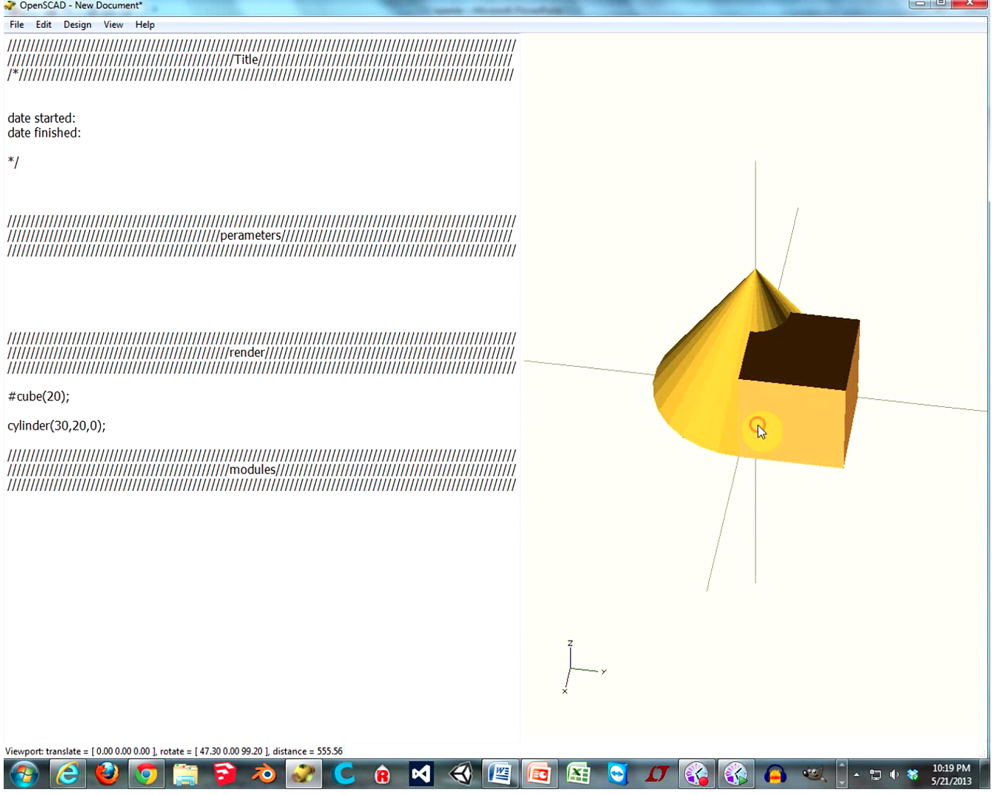
# Delete the # and join cube(20); directly above cylinder(30,20,0);.
pyautogui.click(15, 398)
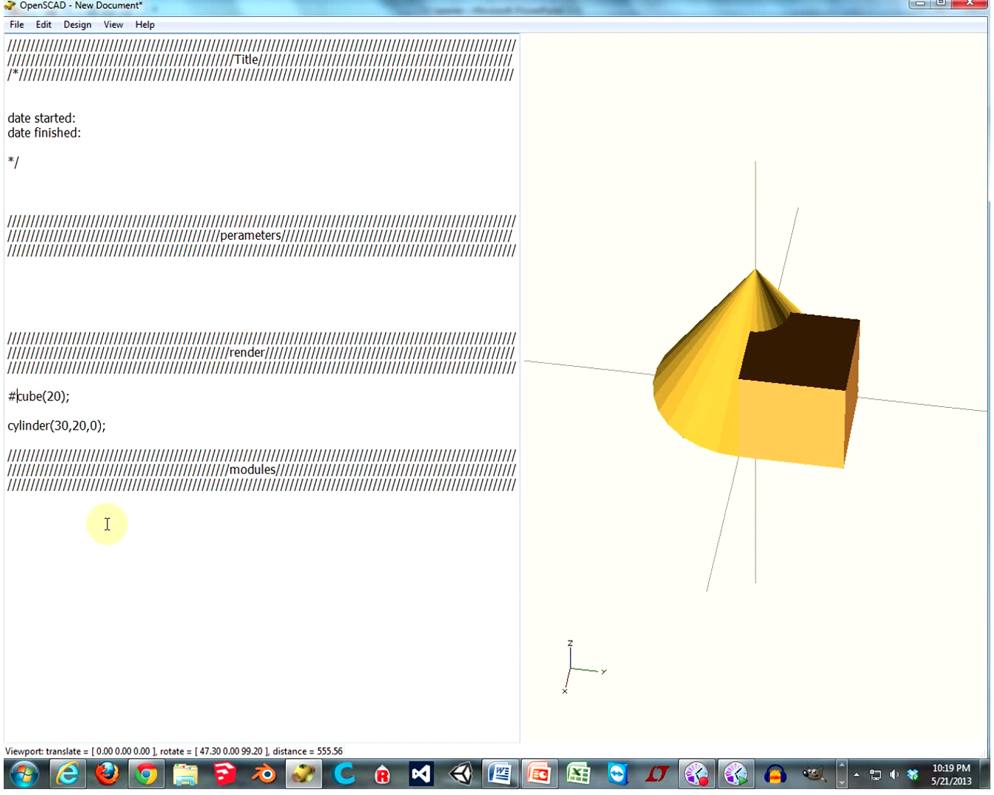
pyautogui.press('BackSpace')
pyautogui.press('Down')
pyautogui.press('BackSpace')
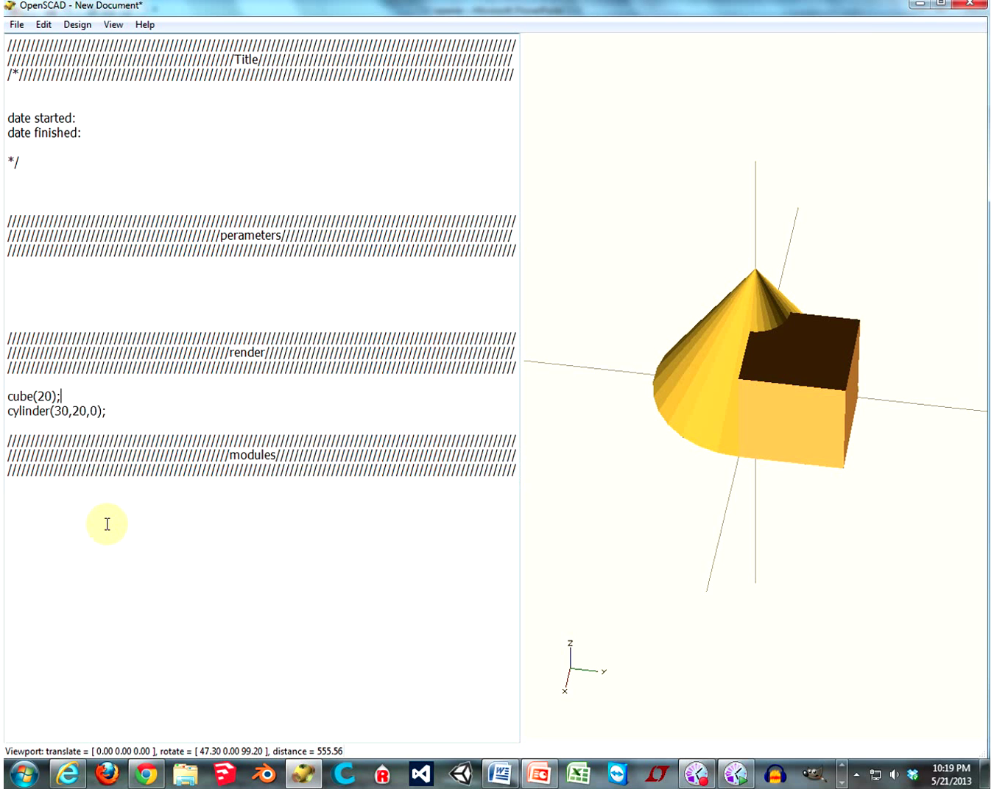
pyautogui.click(5, 390)
# Indent cube(20) and cylinder(30,20,0) inside difference(){ } and preview the notched cube.
pyautogui.press('Tab')
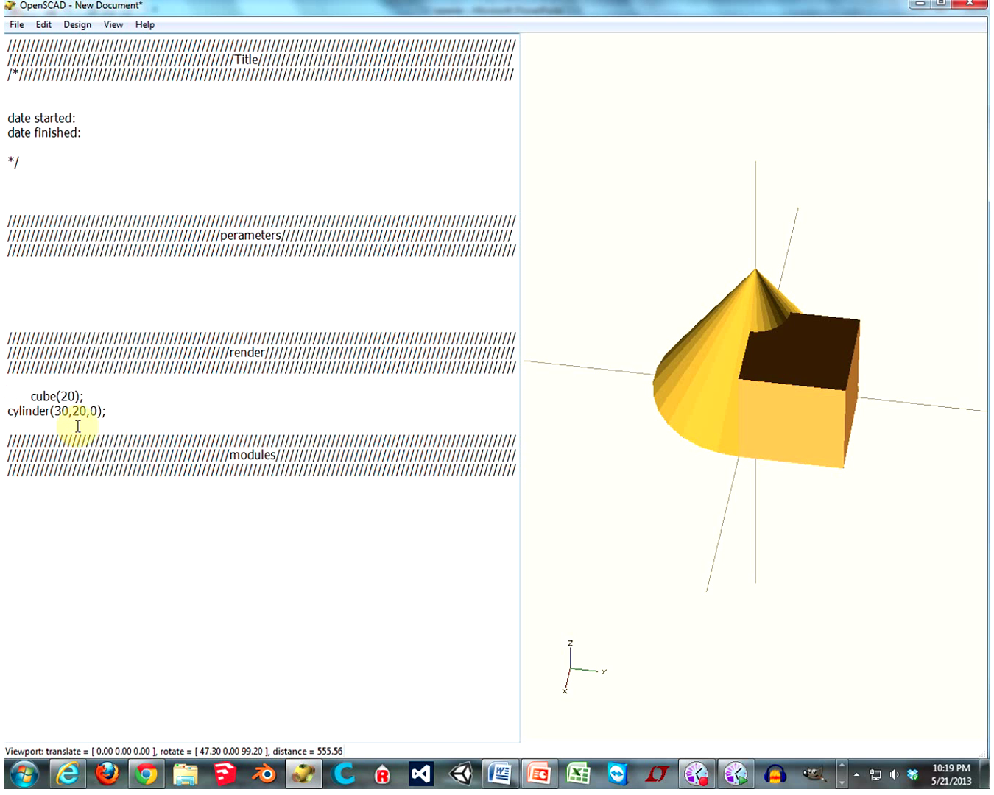
pyautogui.press('Tab')
pyautogui.press('Return')
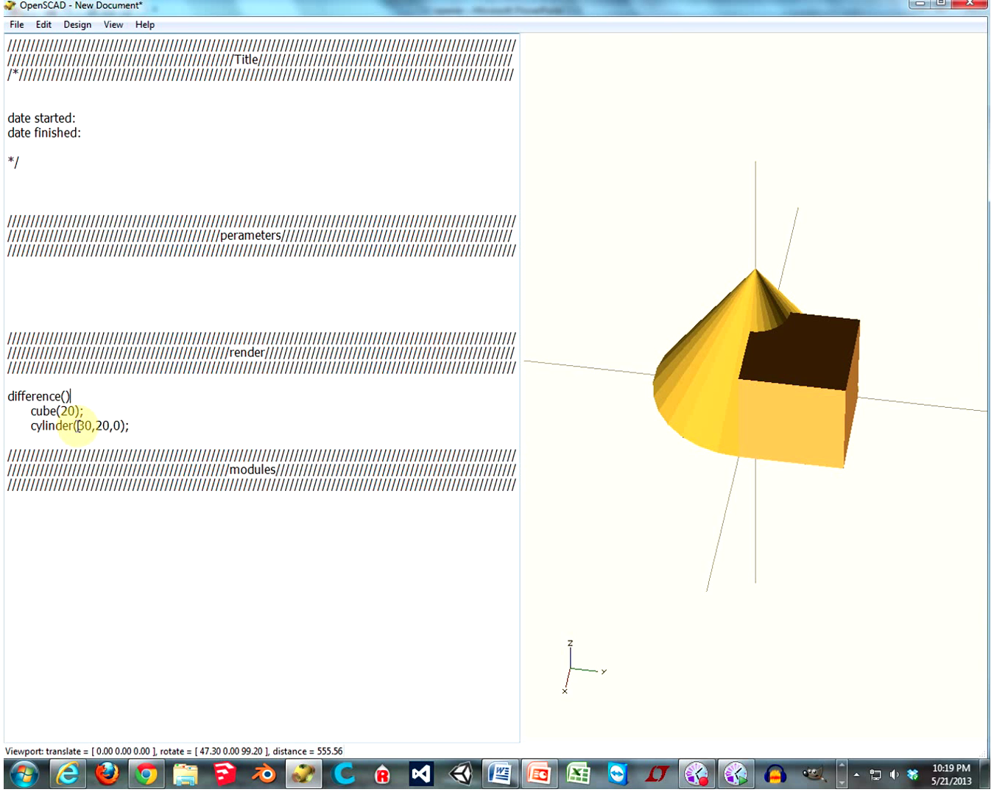
pyautogui.click(47, 440)
pyautogui.press('Return')
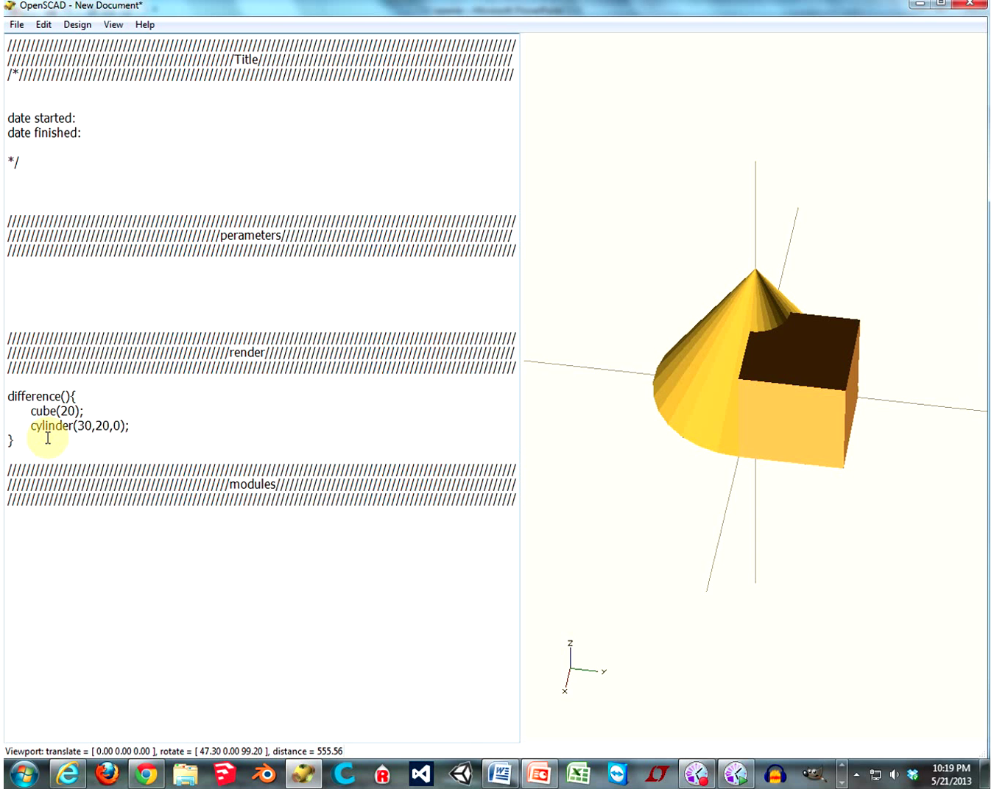
pyautogui.press('F5')
pyautogui.moveTo(664, 453); pyautogui.dragTo(756, 428)
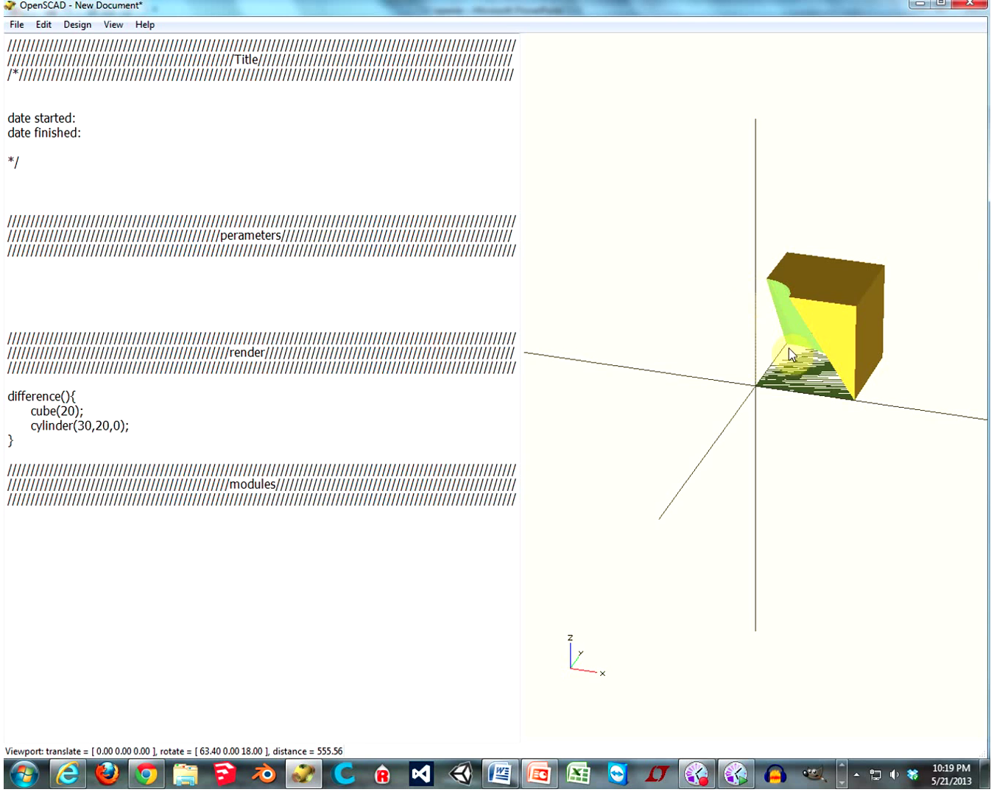
pyautogui.moveTo(789, 353); pyautogui.dragTo(690, 394)
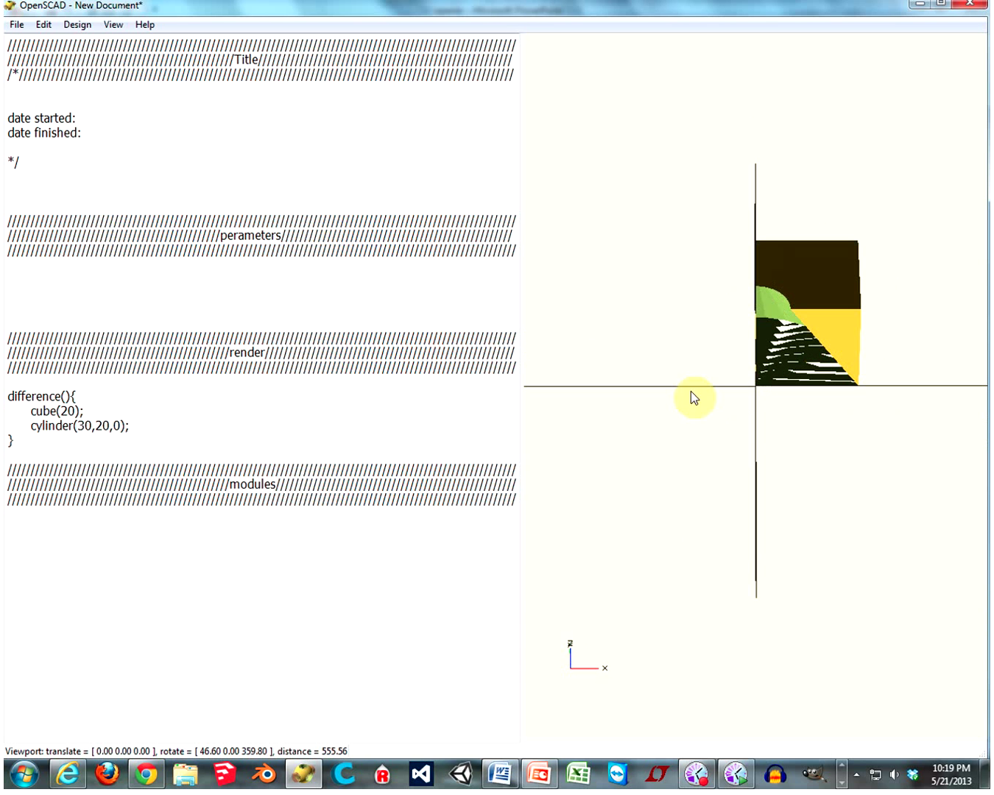
pyautogui.click(29, 411)
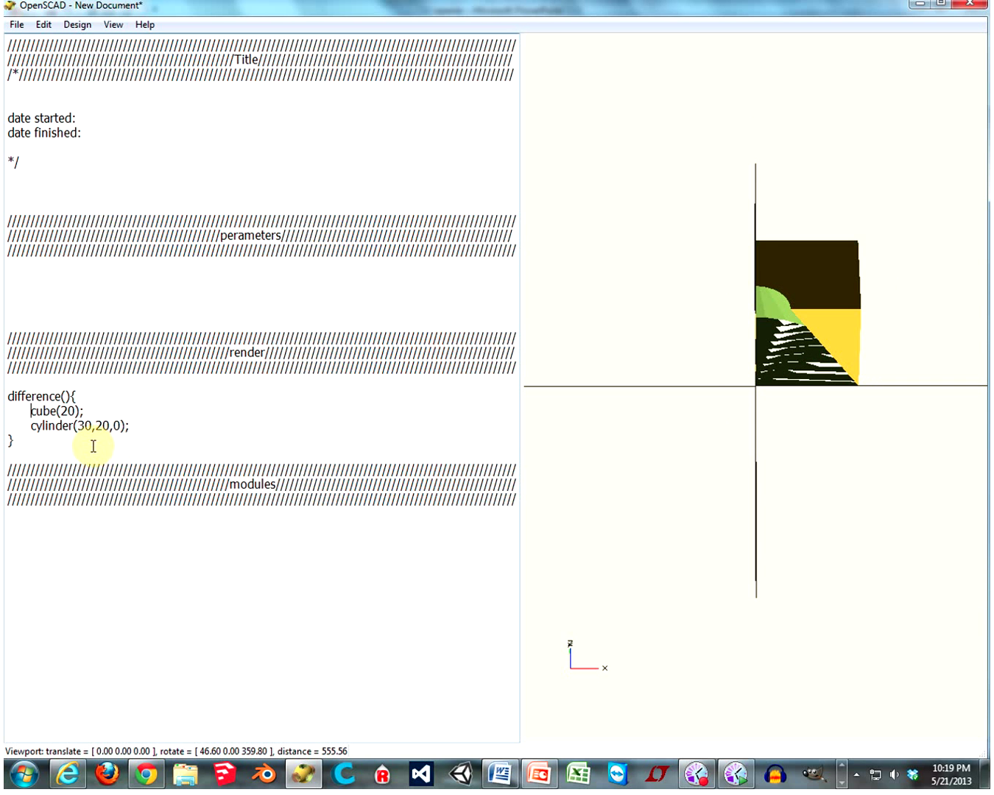
# Preview the cylinder ghosted with %, then highlighted with #.
pyautogui.write('%')
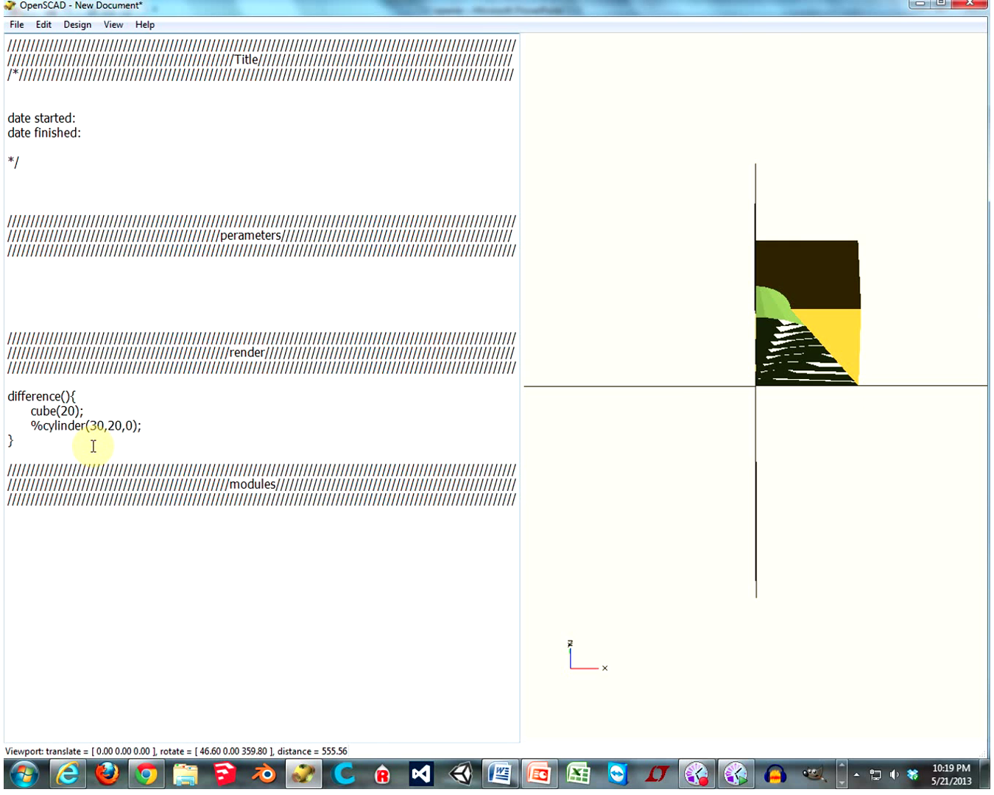
pyautogui.press('F5')
pyautogui.moveTo(753, 416); pyautogui.dragTo(759, 335)
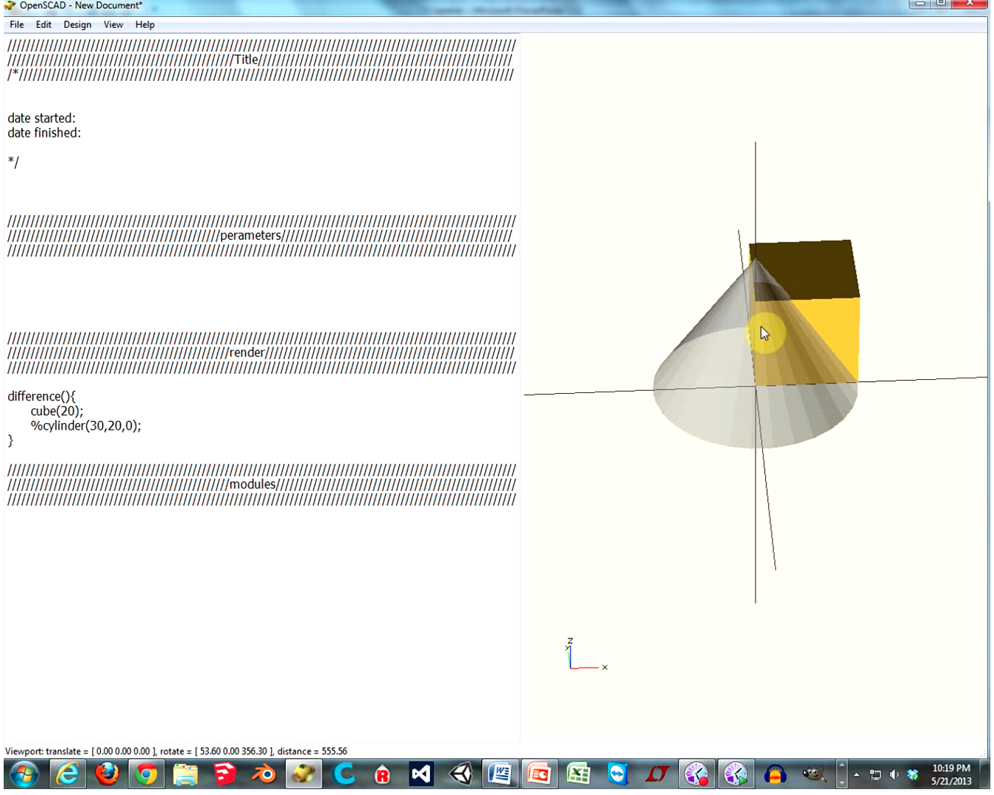
pyautogui.click(41, 426)
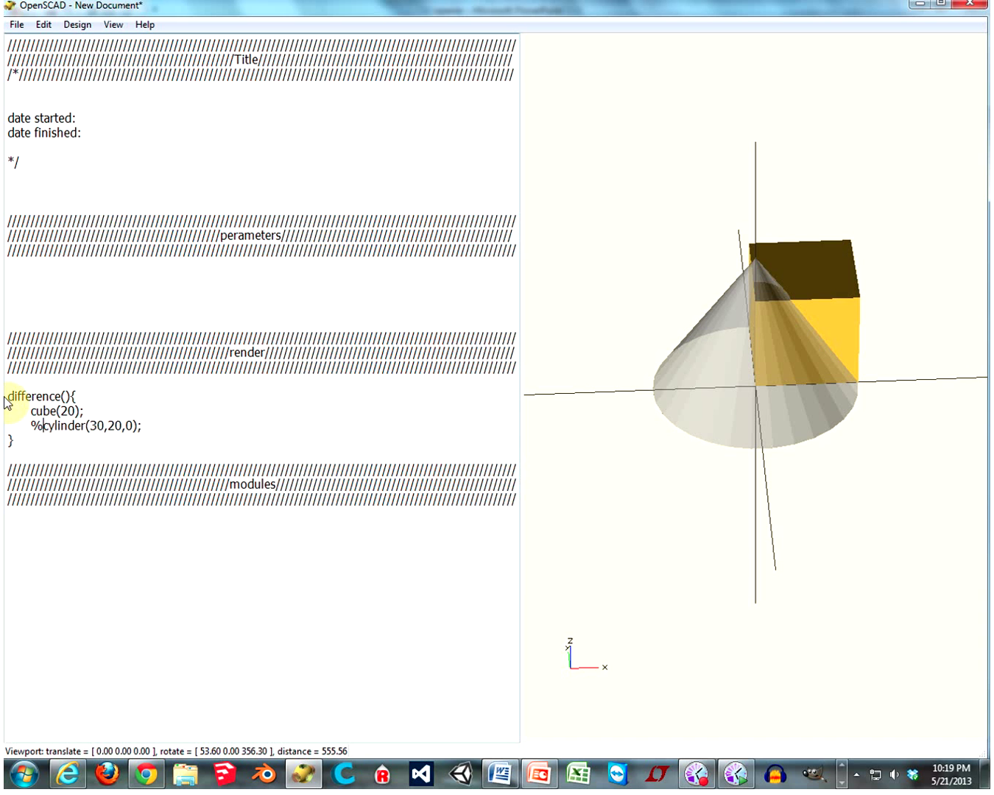
pyautogui.press('BackSpace')
pyautogui.write('#')
pyautogui.press('F5')
pyautogui.click(784, 343)
pyautogui.moveTo(784, 344); pyautogui.dragTo(751, 362)
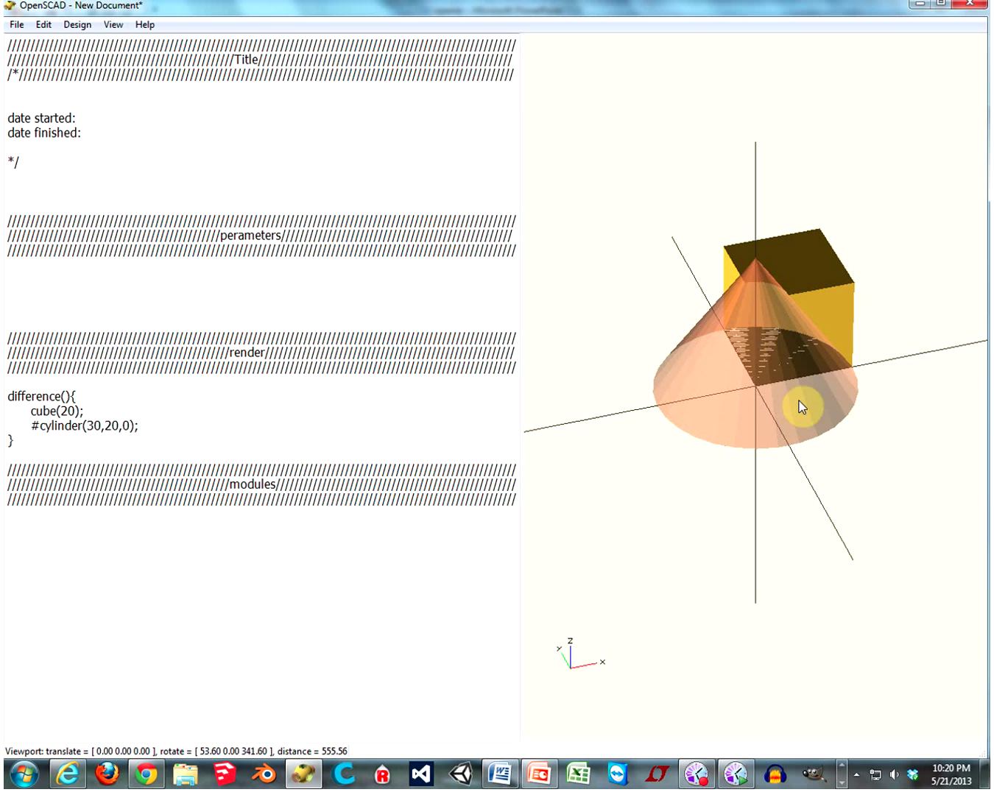
pyautogui.moveTo(836, 453); pyautogui.dragTo(783, 452)
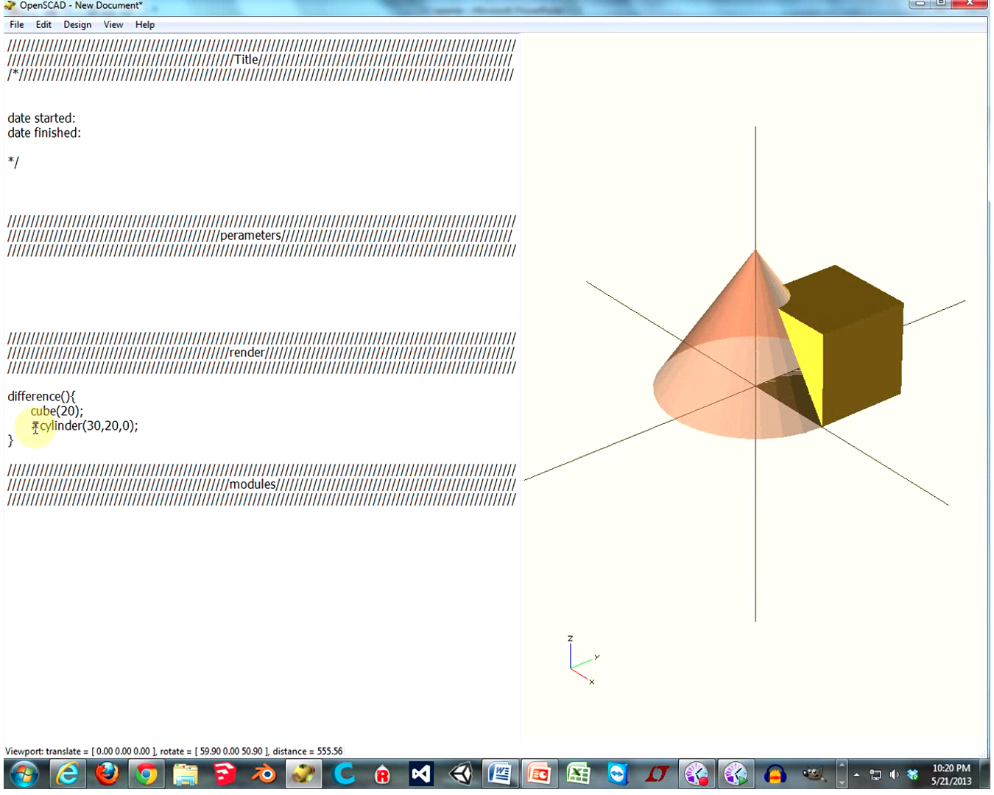
# Comment out the cylinder line with // and preview the uncut cube.
pyautogui.click(40, 427)
pyautogui.press('BackSpace')
pyautogui.write('//')
pyautogui.press('F5')
pyautogui.moveTo(606, 412); pyautogui.dragTo(585, 411)
pyautogui.moveTo(41, 430); pyautogui.dragTo(32, 429)
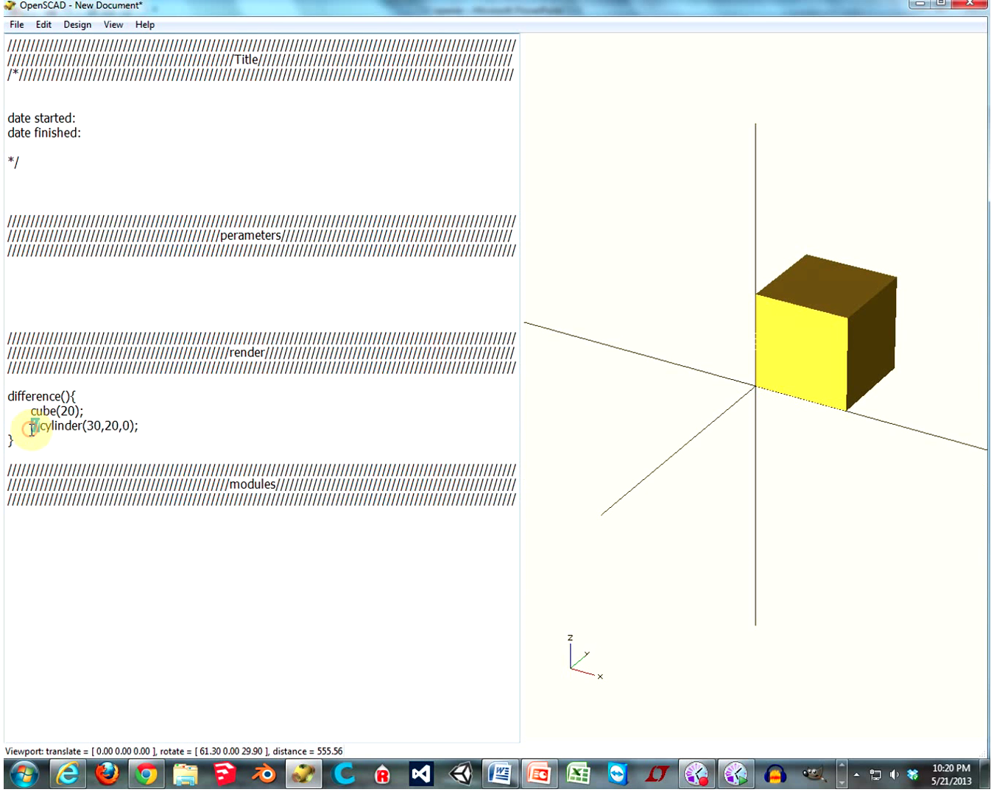
# Swap the cylinder's // for *, then back to //, and start deleting the slashes.
pyautogui.write('*')
pyautogui.moveTo(686, 386); pyautogui.dragTo(883, 372)
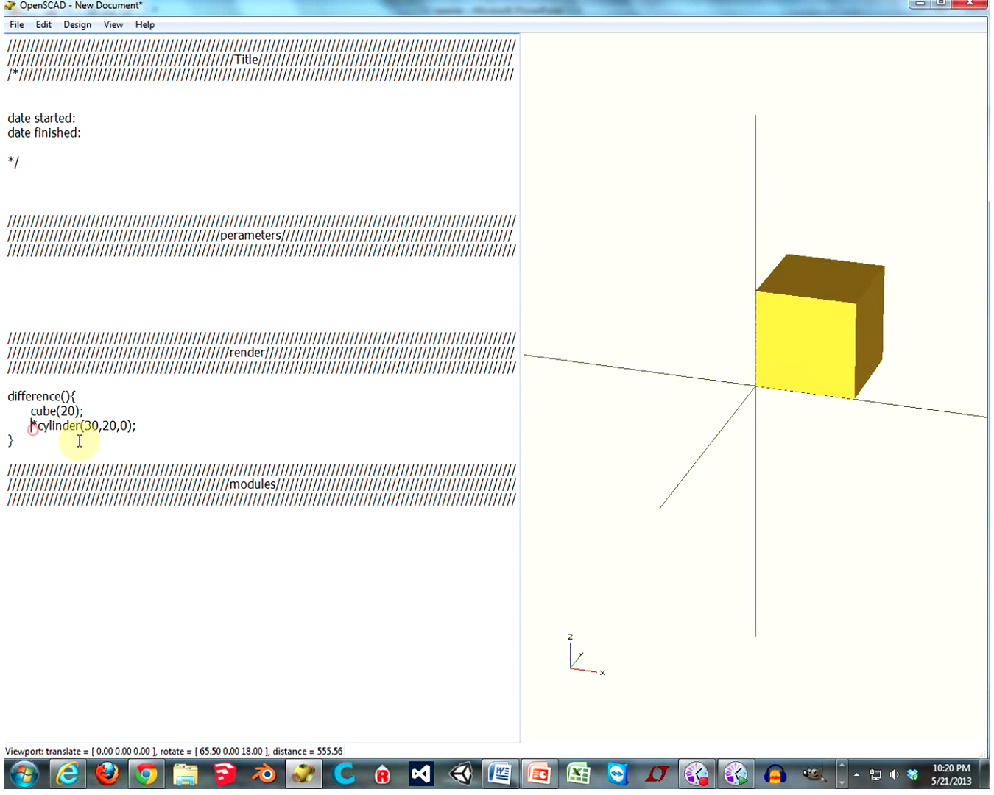
pyautogui.write('//')
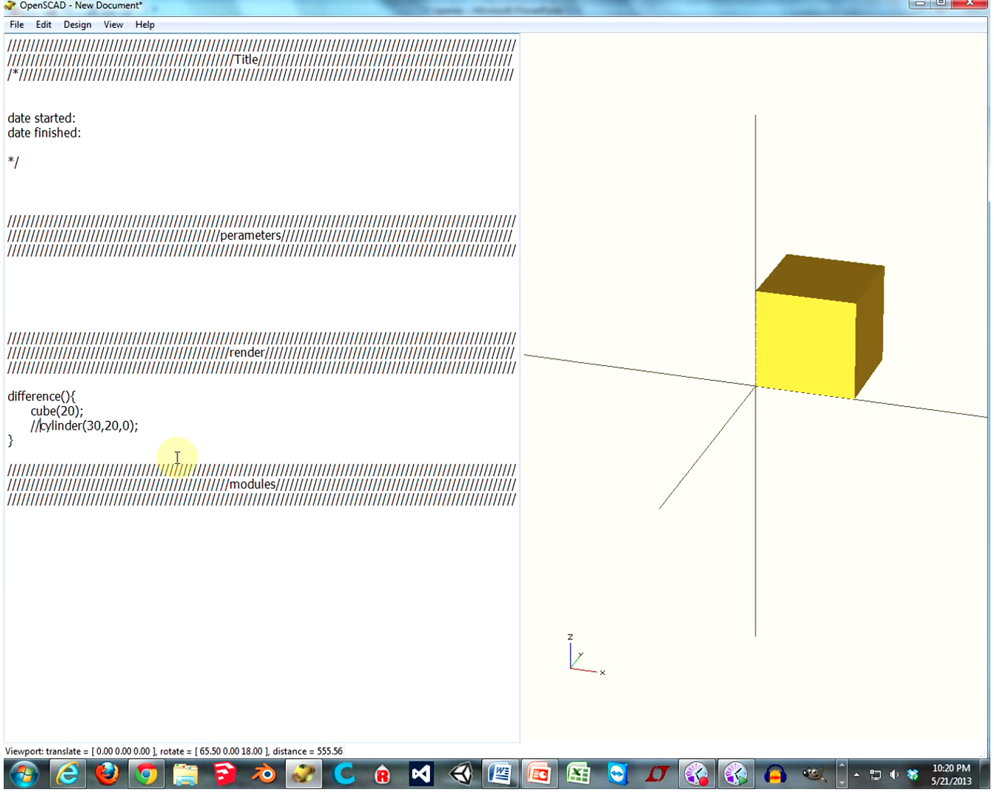
pyautogui.press('BackSpace')
pyautogui.press('BackSpace')
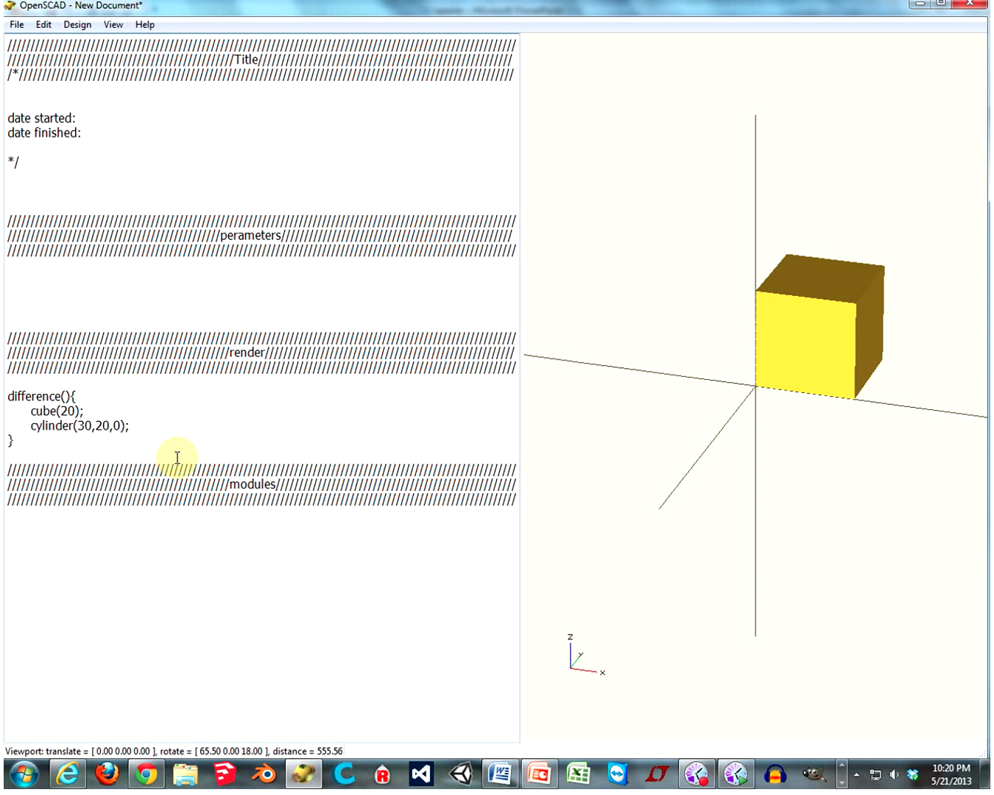
# Add the comment '// cube without cone chunk' below the block and preview the cut cube.
pyautogui.click(79, 441)
pyautogui.press('Return')
pyautogui.press('Return')
pyautogui.write('//')
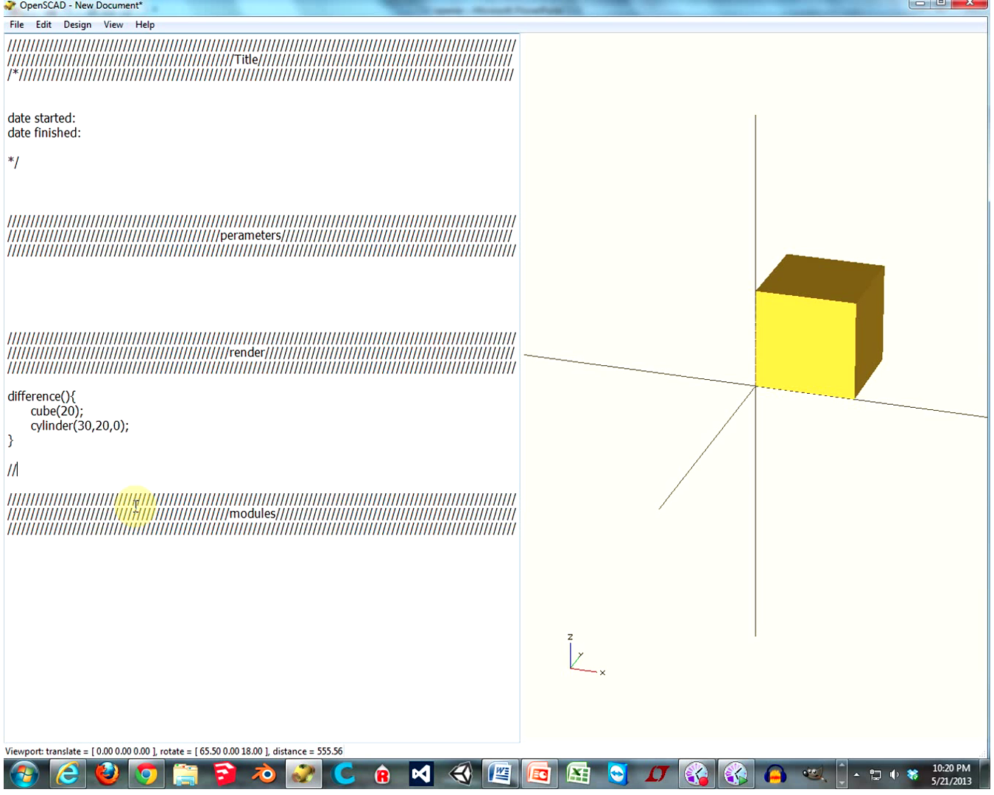
pyautogui.press('F5')
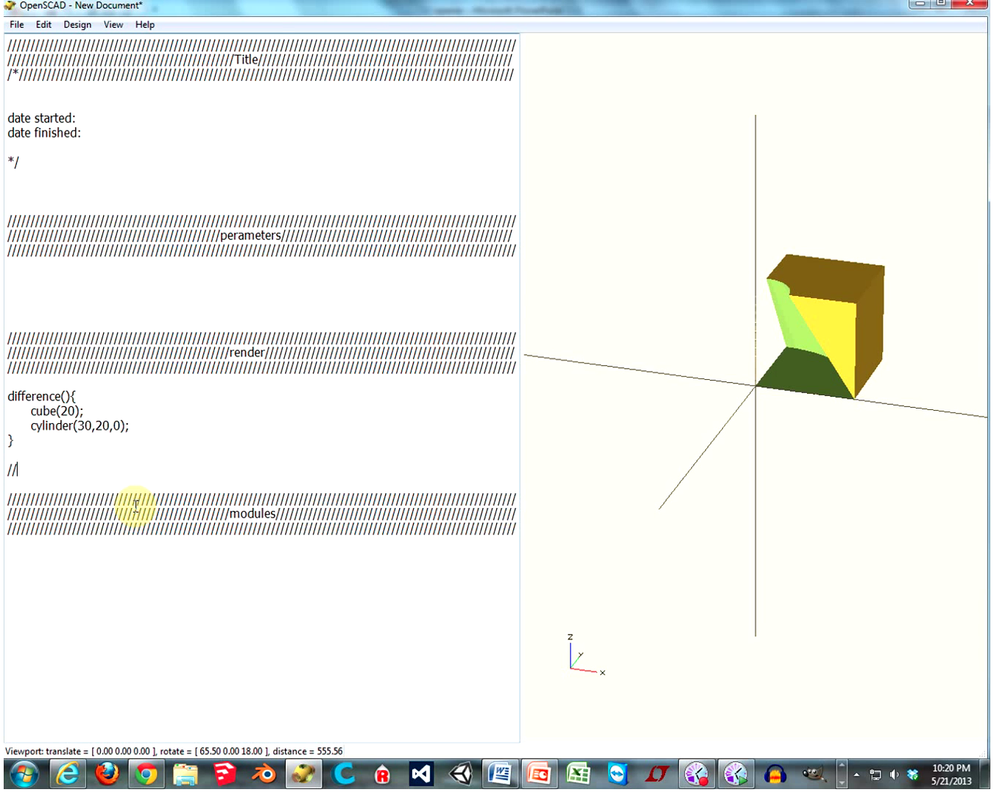
pyautogui.write('cube without cone c')
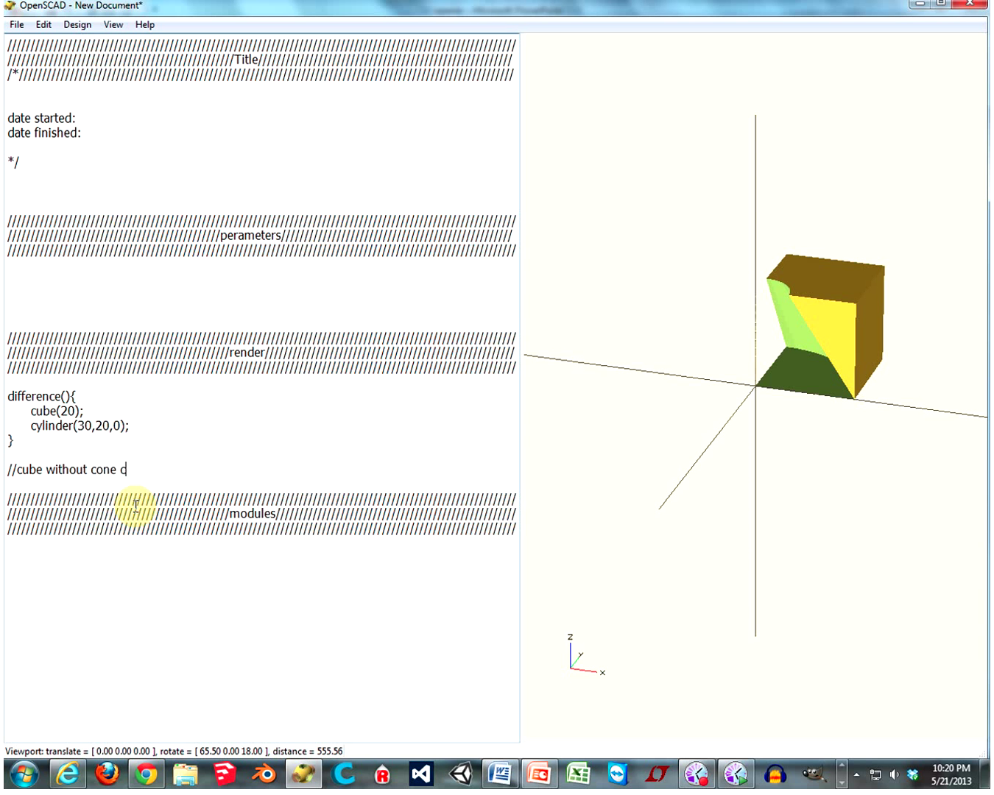
pyautogui.write('hunk')
# Inspect the notched cube, then delete the comment line.
pyautogui.click(153, 468)
pyautogui.moveTo(787, 374); pyautogui.dragTo(709, 420)
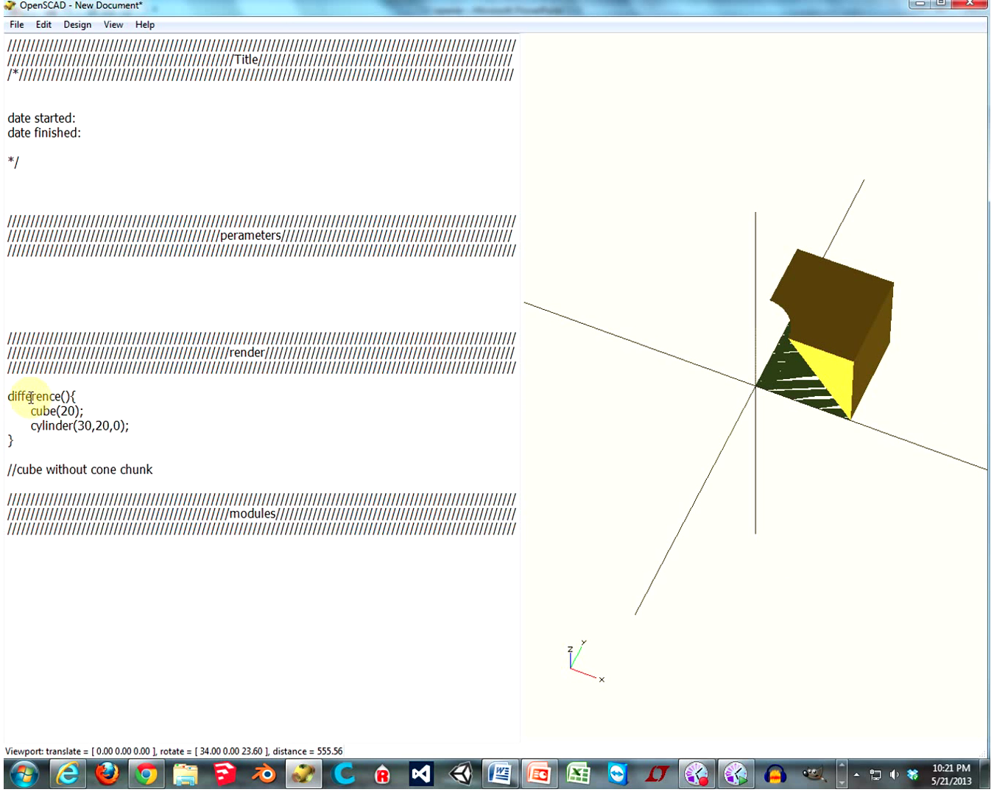
pyautogui.moveTo(167, 467); pyautogui.dragTo(6, 472)
pyautogui.press('Delete')
pyautogui.press('Delete')
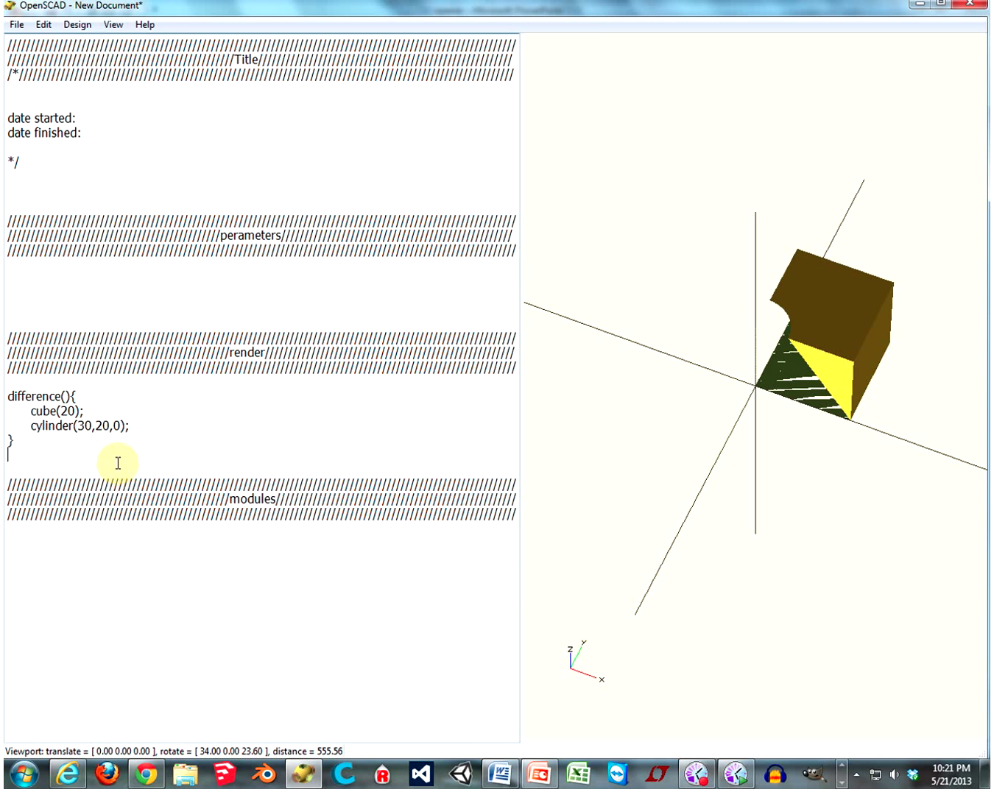
# Disable the difference() block with * and preview the now empty view.
pyautogui.click(49, 457)
pyautogui.click(8, 397)
pyautogui.write('*')
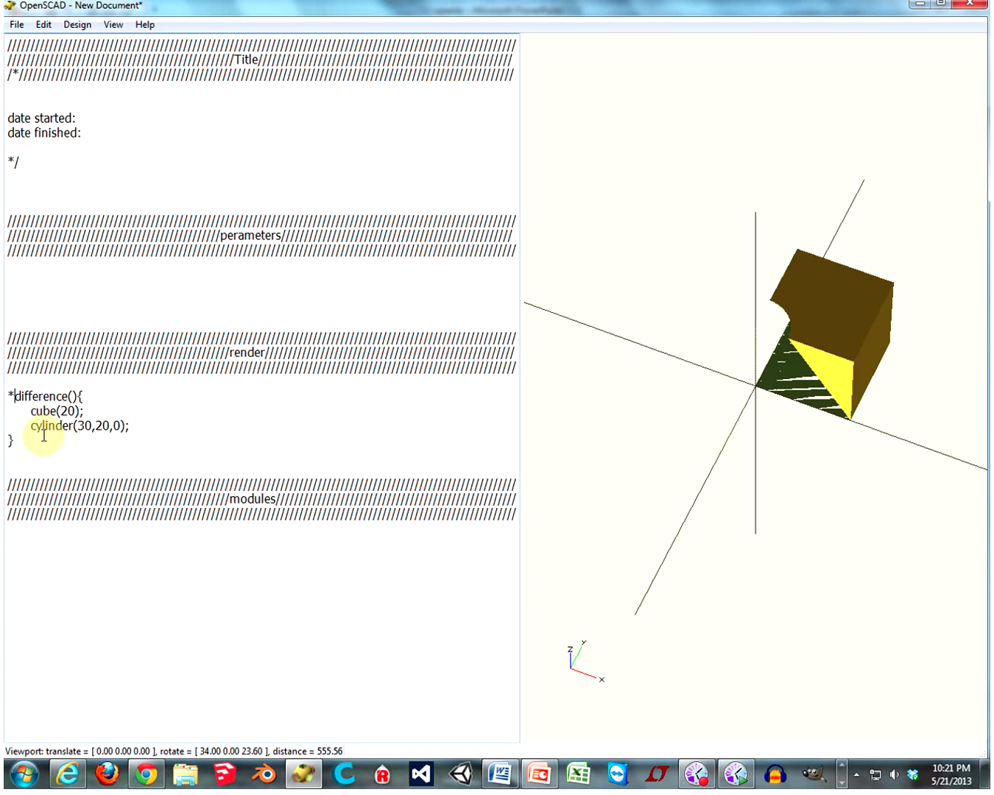
pyautogui.press('F5')
pyautogui.moveTo(953, 295); pyautogui.dragTo(806, 383)
# Add blank lines below the block and type translate([20,20,20]).
pyautogui.click(11, 466)
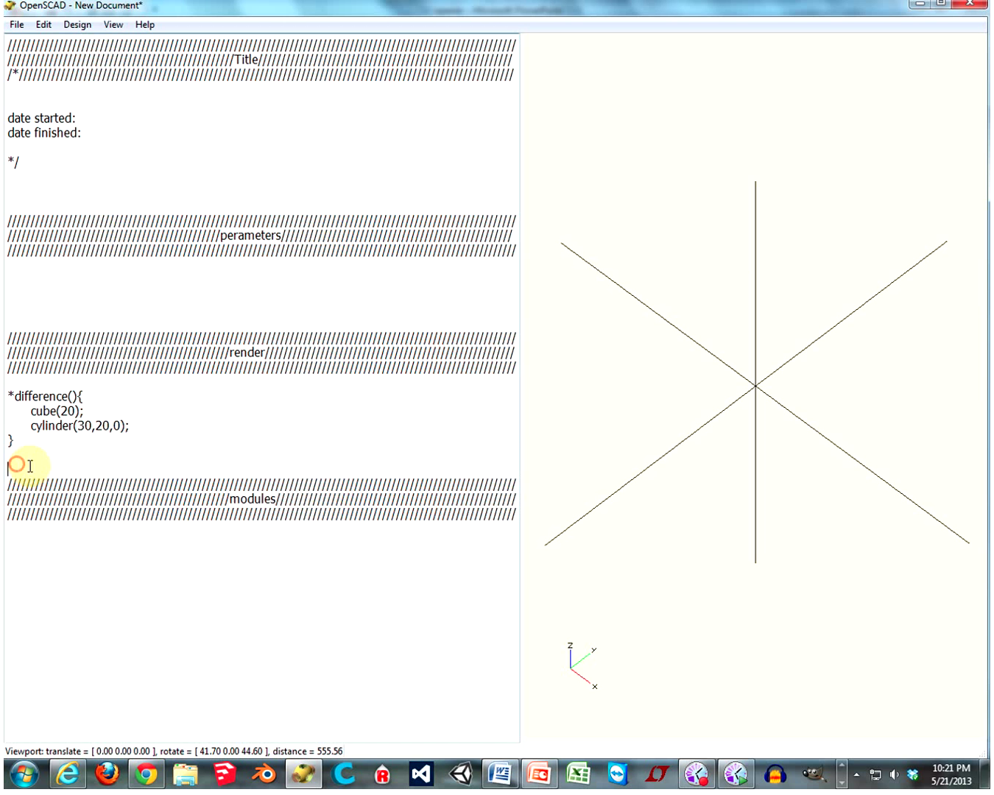
pyautogui.press('Return')
pyautogui.press('Return')
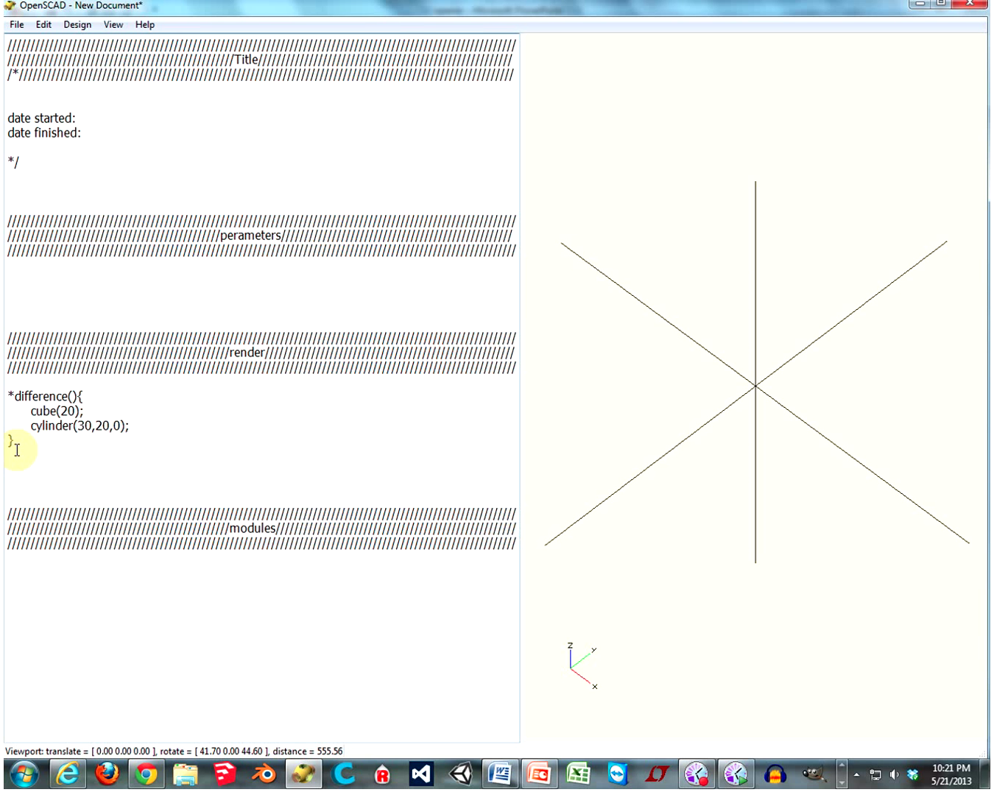
pyautogui.write('ranlo')
pyautogui.press('BackSpace')
pyautogui.press('BackSpace')
pyautogui.write('slate([20,20,20])')
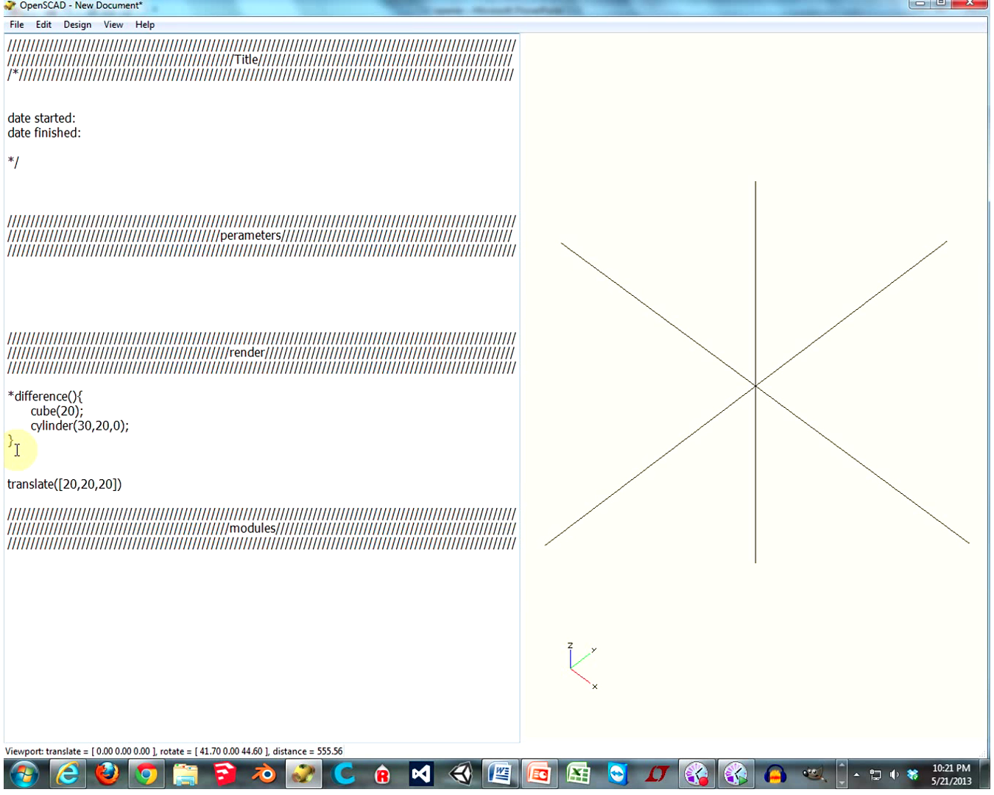
# Add cube(20); on a new line under the translate statement.
pyautogui.press('Return')
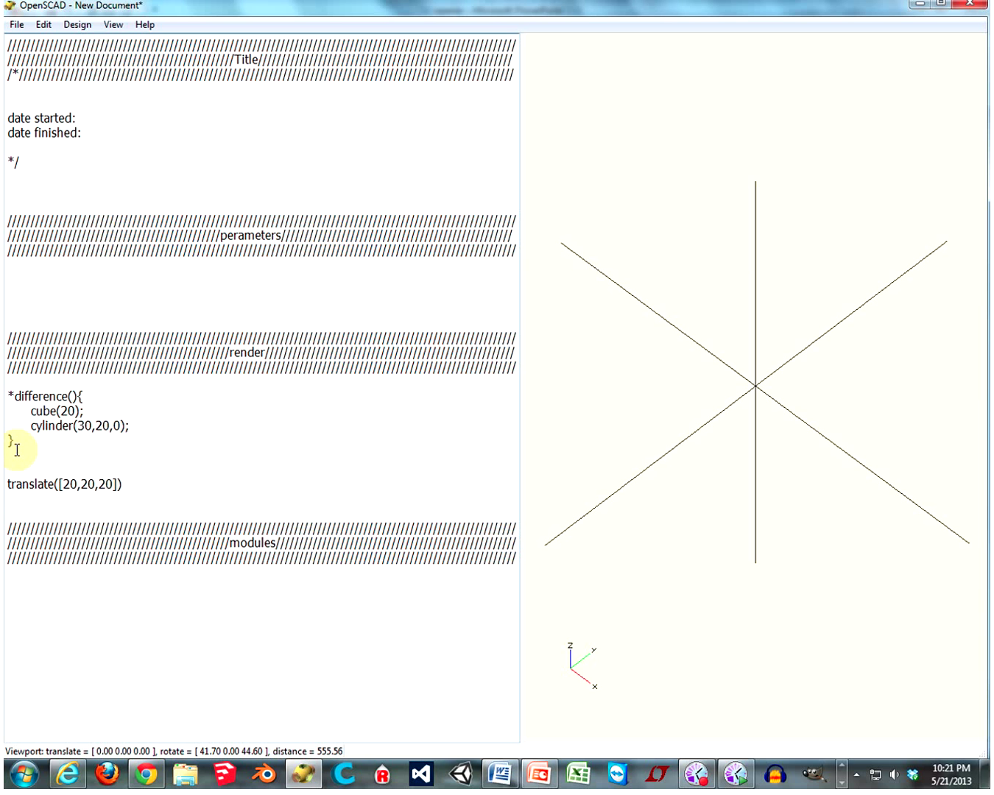
pyautogui.moveTo(9, 484); pyautogui.dragTo(106, 482)
pyautogui.click(134, 473)
pyautogui.tripleClick(124, 479)
pyautogui.click(82, 504)
pyautogui.write('cube(20);')
# Preview the cube(20) translated by [20,20,20] and orbit the view to locate it.
pyautogui.moveTo(85, 500); pyautogui.dragTo(55, 500)
pyautogui.click(8, 499)
pyautogui.click(33, 500)
pyautogui.click(201, 460)
pyautogui.press('F5')
pyautogui.moveTo(635, 326); pyautogui.dragTo(696, 324)
pyautogui.moveTo(85, 384); pyautogui.dragTo(10, 513)
pyautogui.moveTo(170, 543); pyautogui.dragTo(202, 480)
pyautogui.click(195, 464)
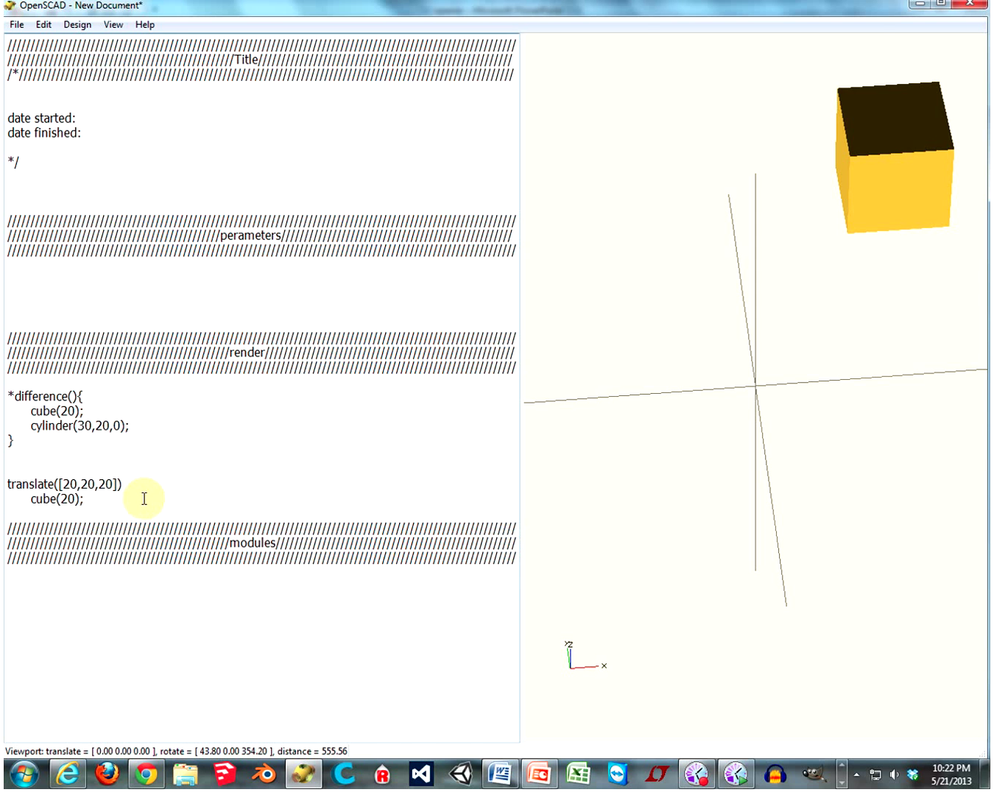
pyautogui.moveTo(804, 406); pyautogui.dragTo(775, 405)
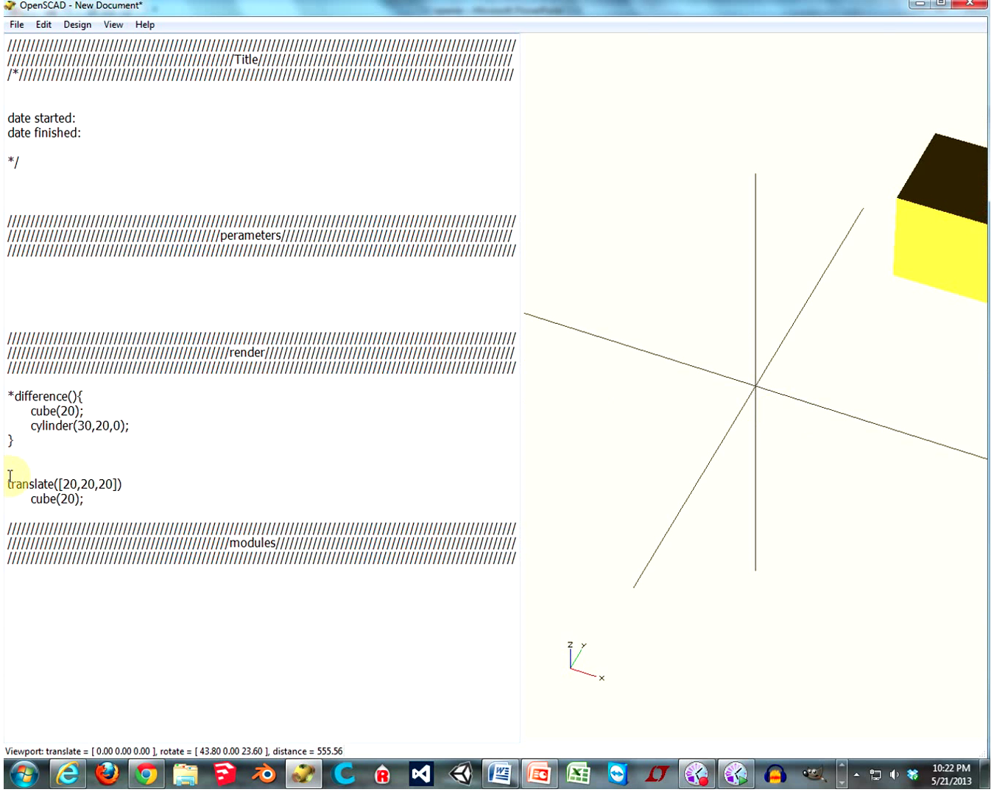
# Remove the * modifier before difference() and preview the notched cube beside the moved cube.
pyautogui.click(12, 397)
pyautogui.press('BackSpace')
pyautogui.press('F5')
pyautogui.moveTo(565, 333); pyautogui.dragTo(731, 328)
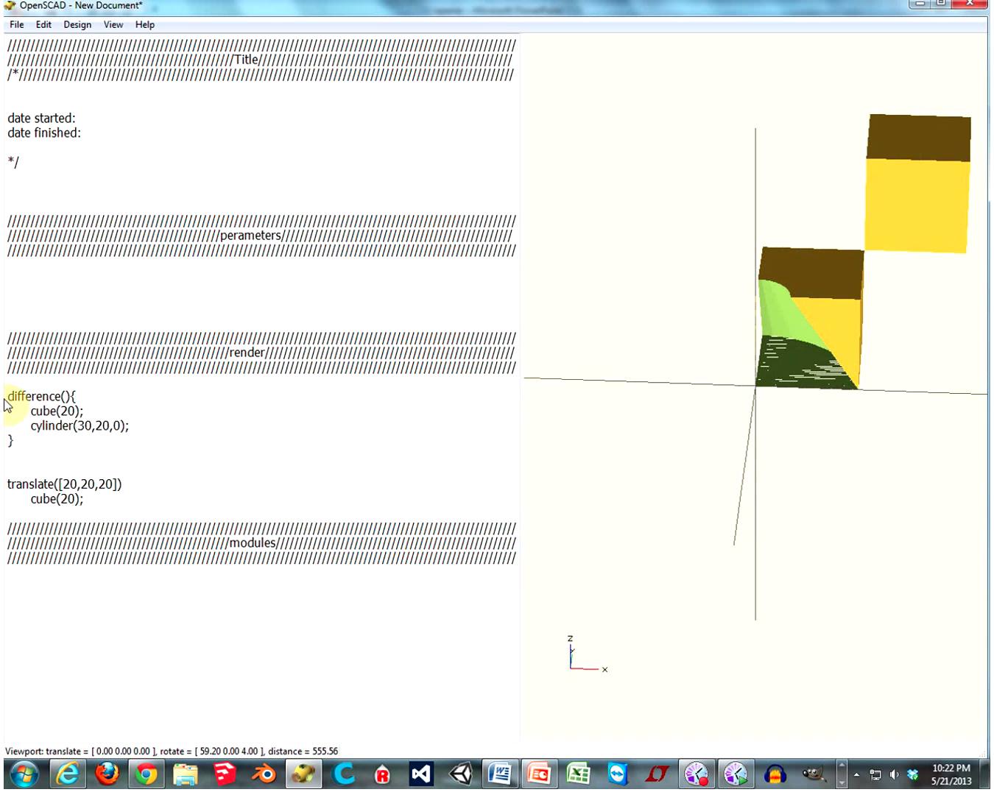
# Prefix cylinder(30,20,0); with # and preview the subtracted cone highlighted in pink.
pyautogui.moveTo(881, 396); pyautogui.dragTo(866, 430)
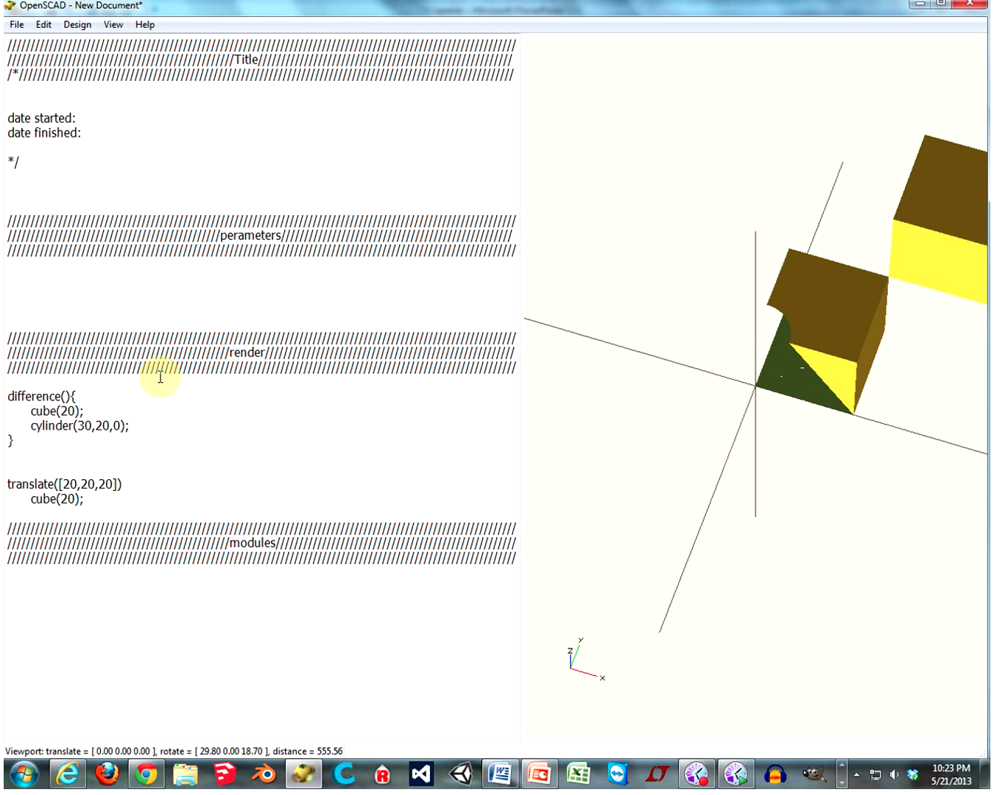
pyautogui.click(25, 431)
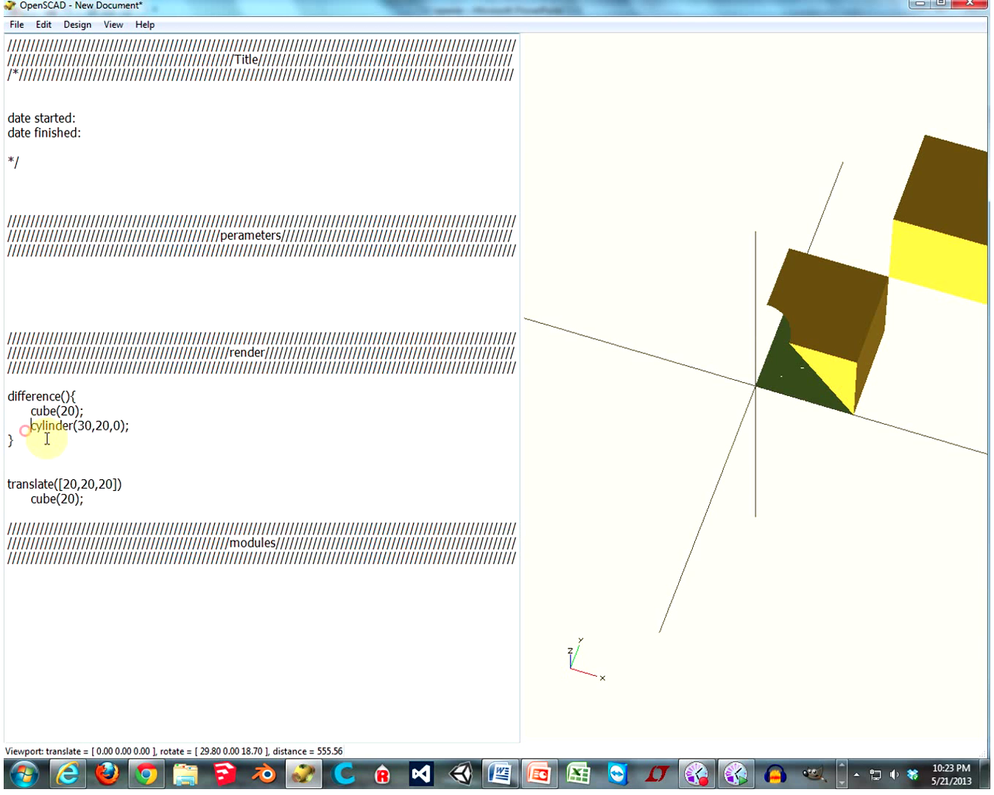
pyautogui.write('#')
pyautogui.press('F5')
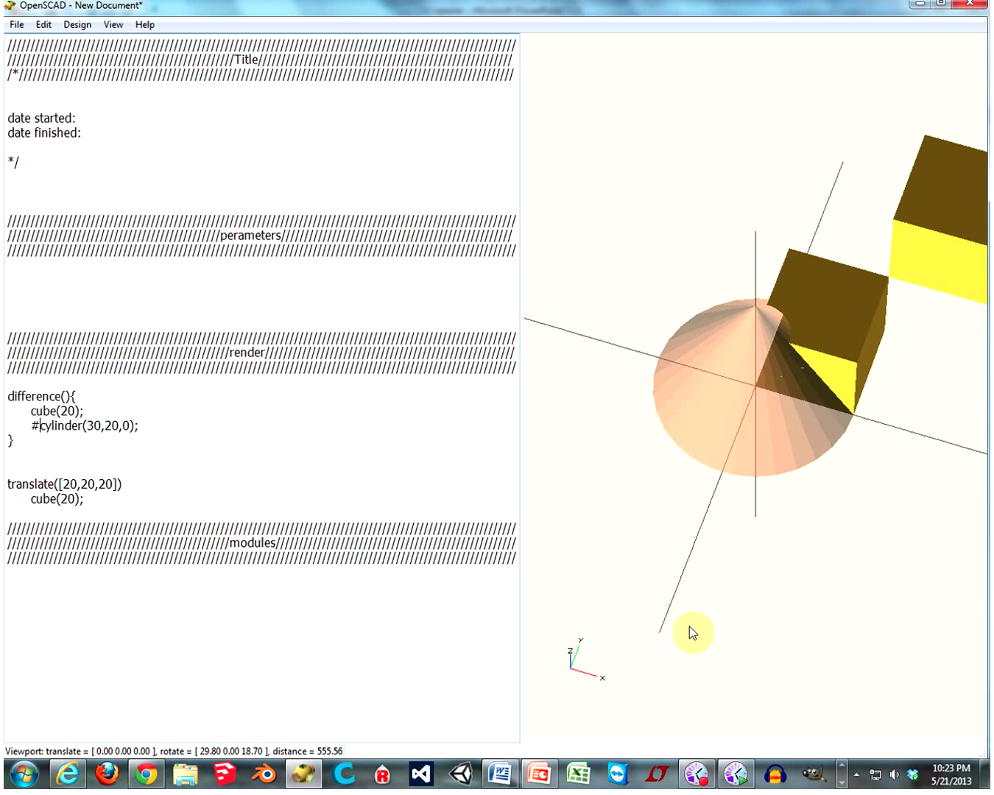
pyautogui.click(697, 774)
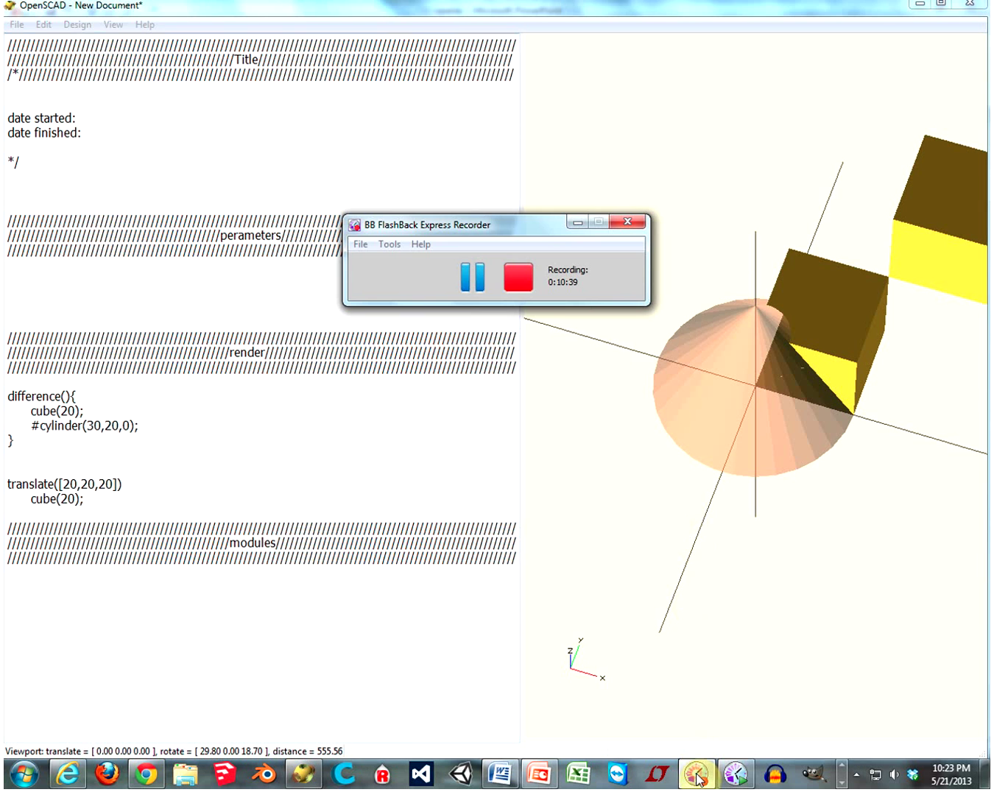